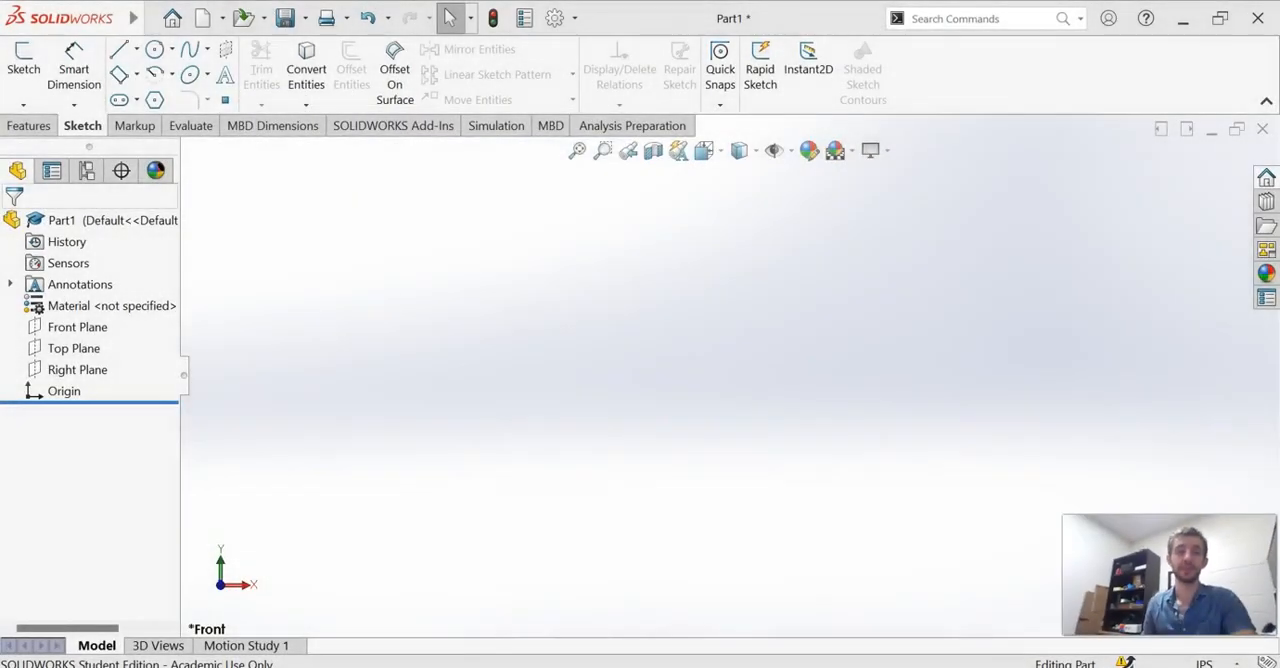
# Start a new sketch on the Front Plane
pyautogui.click(624, 430)
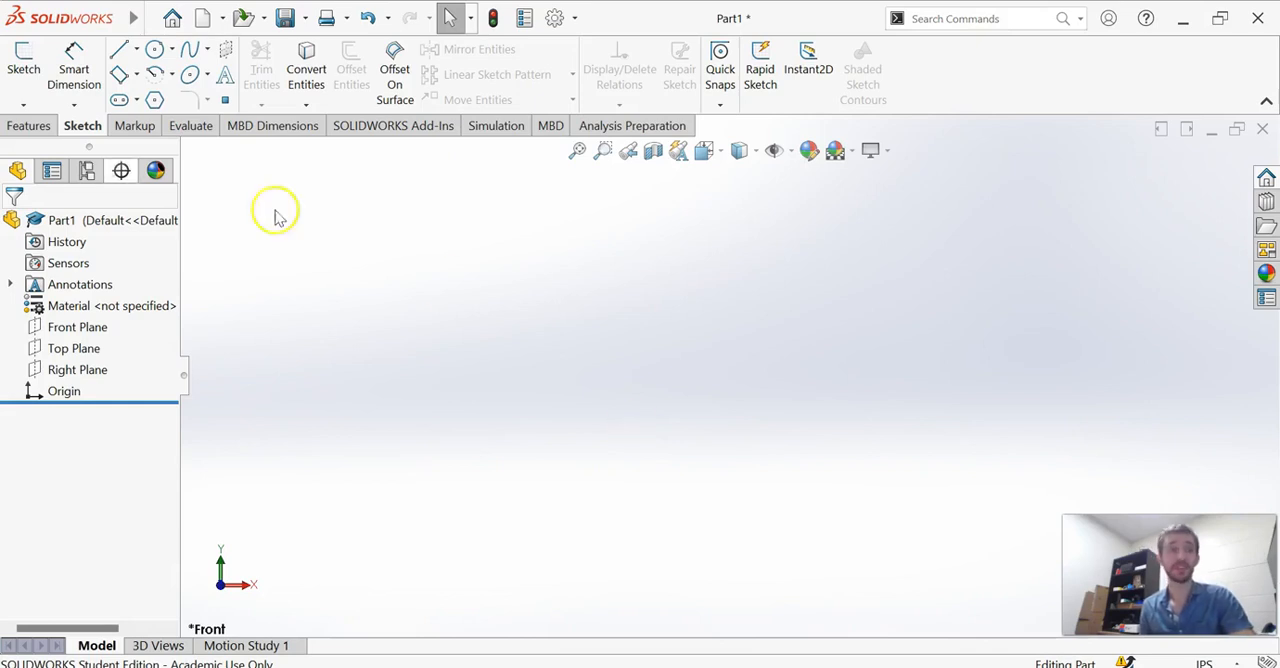
pyautogui.click(14, 68)
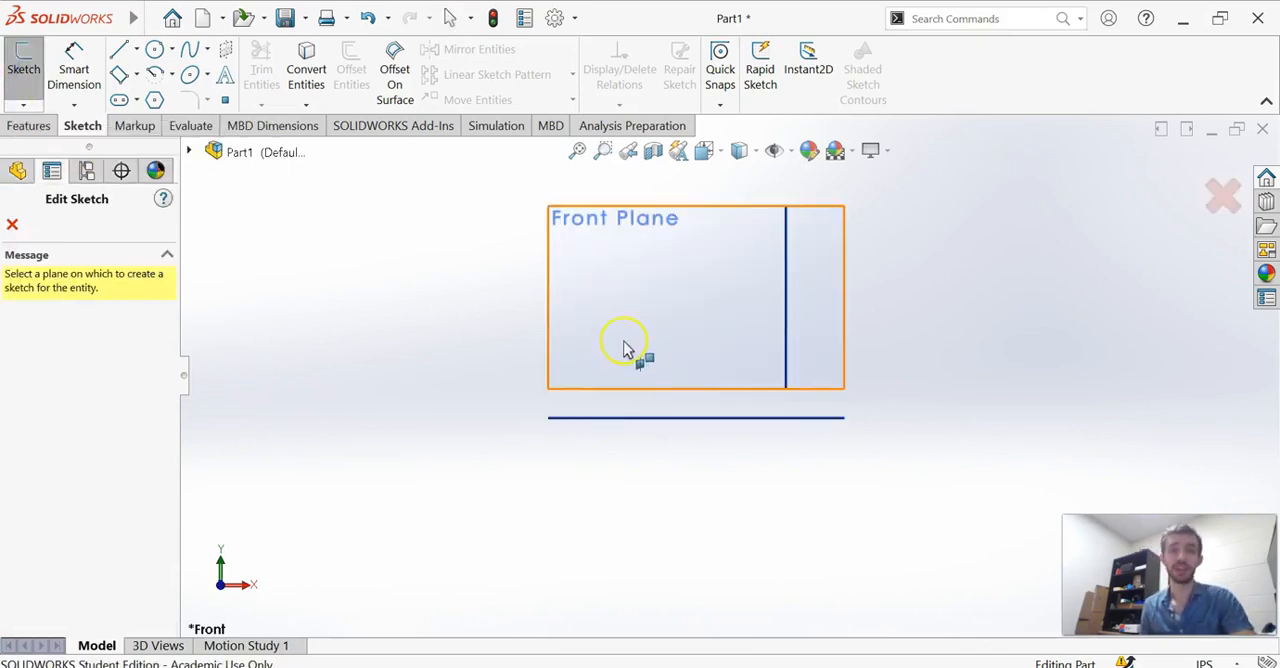
pyautogui.click(603, 283)
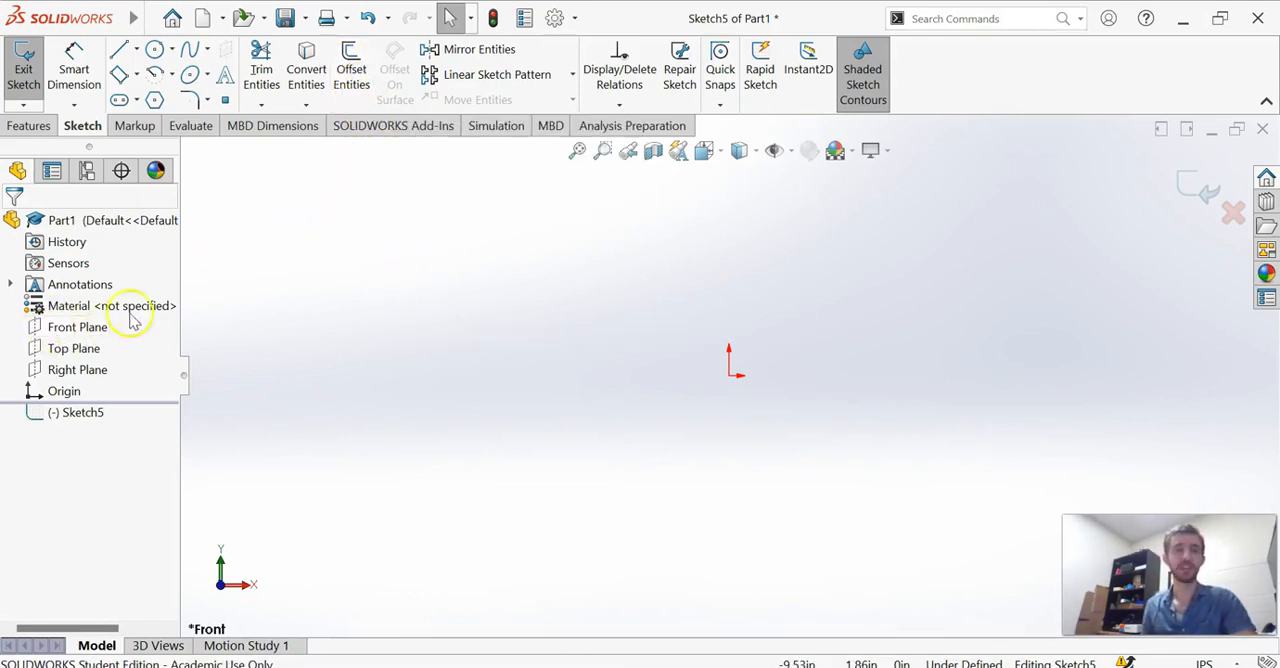
# Sketch a corner rectangle about 5.08 in wide, extending down-left from the origin, and a smaller one about 4.36 by 1.73 in inside it
pyautogui.click(137, 75)
pyautogui.click(175, 101)
pyautogui.moveTo(735, 385); pyautogui.dragTo(422, 538)
pyautogui.press('f')
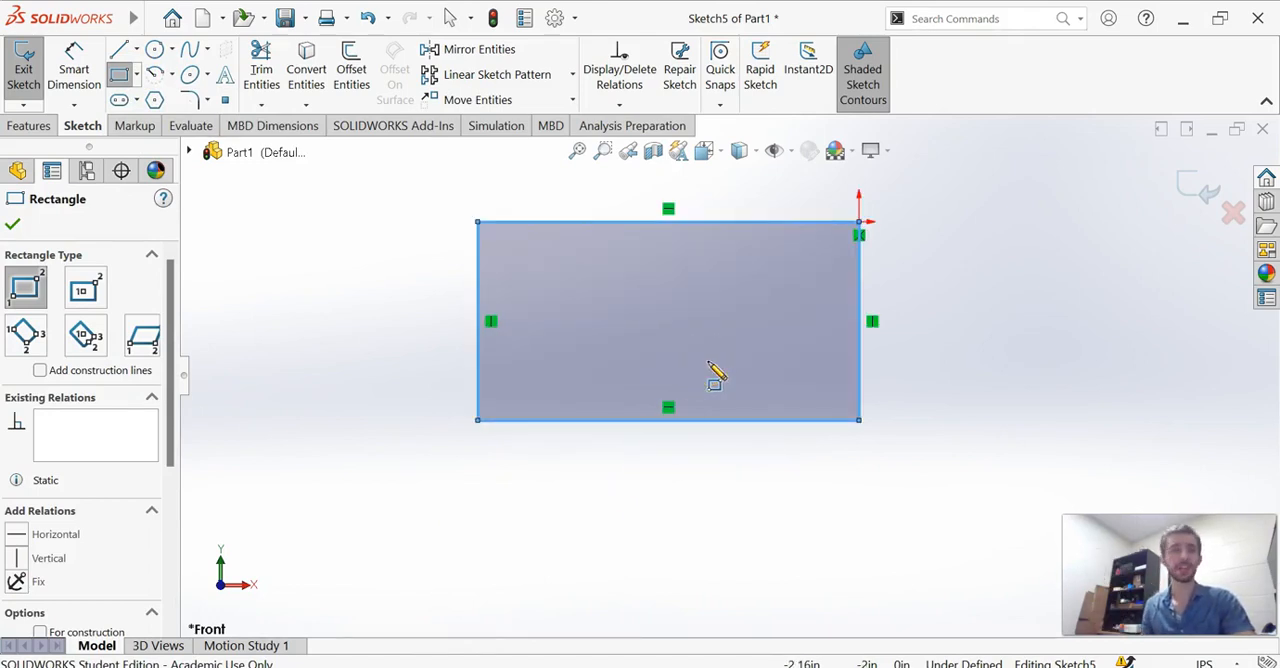
pyautogui.click(515, 255)
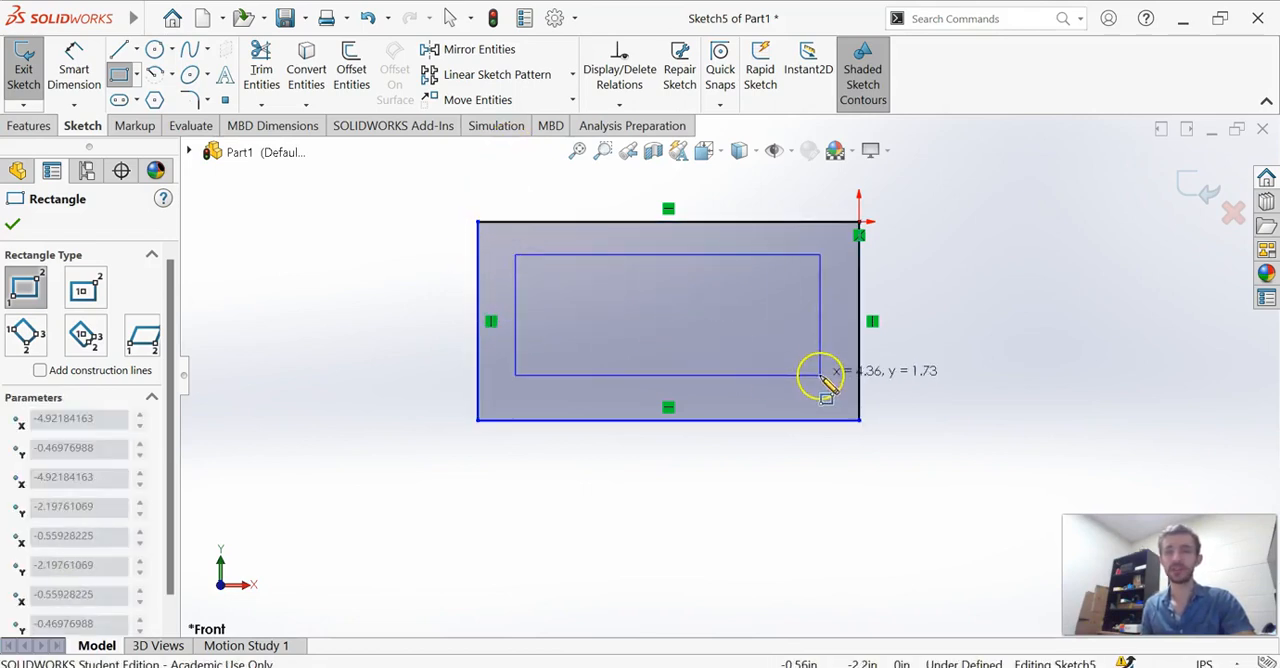
pyautogui.click(820, 375)
pyautogui.press('Escape')
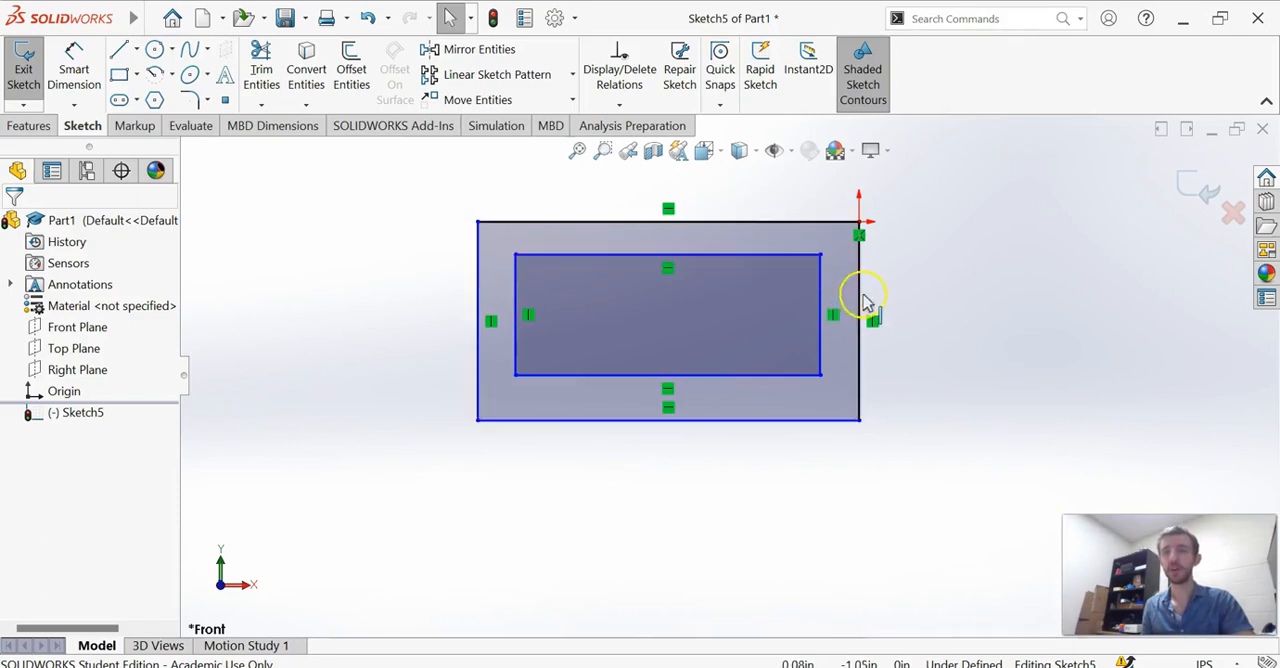
# Dimension the gap between the inner and outer rectangles' left edges to 0.5 in
pyautogui.click(74, 72)
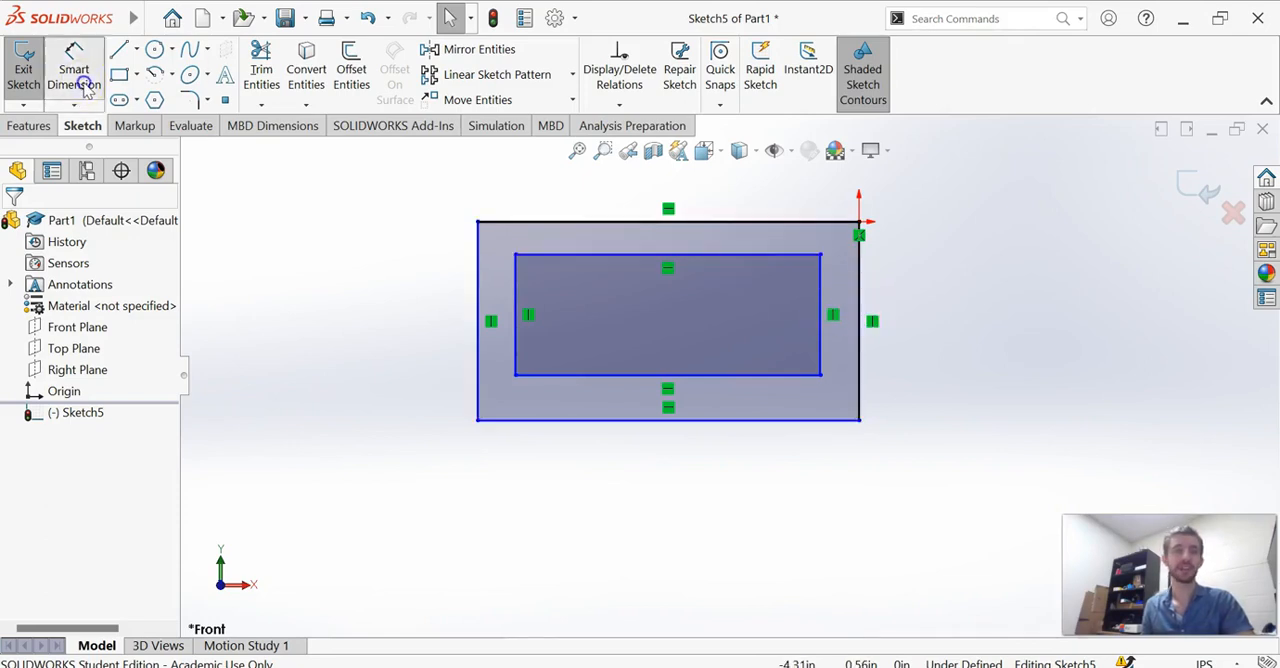
pyautogui.click(514, 320)
pyautogui.click(478, 316)
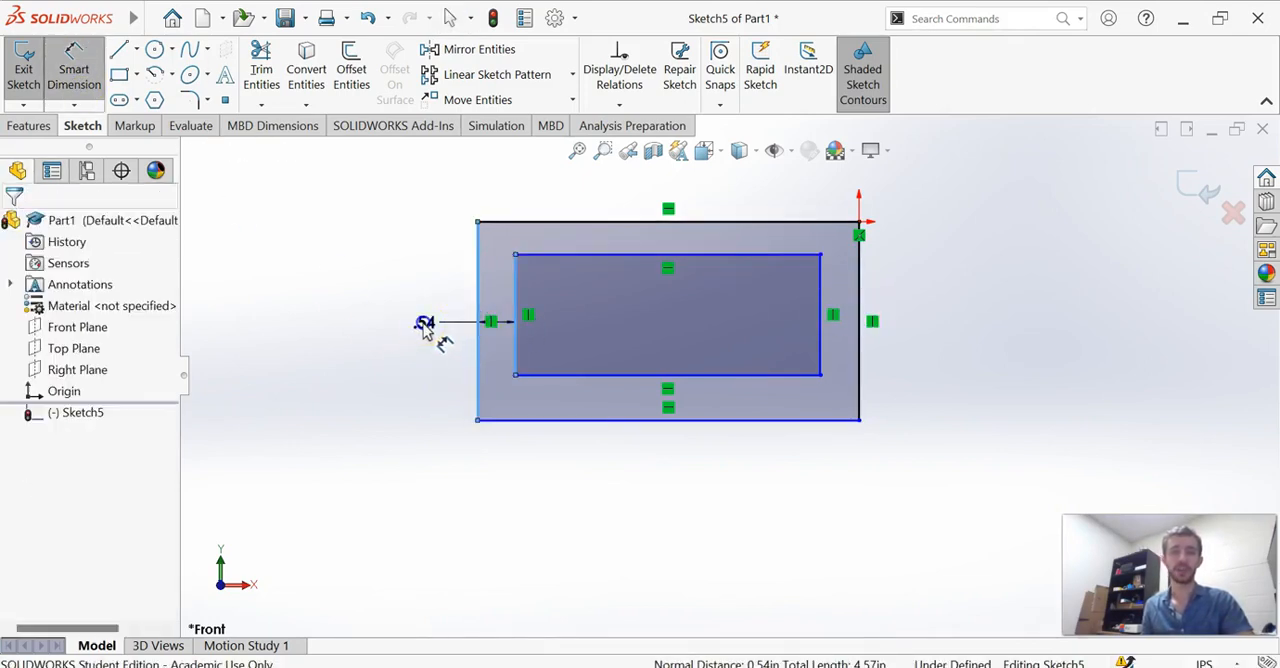
pyautogui.click(424, 330)
pyautogui.write('.5')
pyautogui.press('Return')
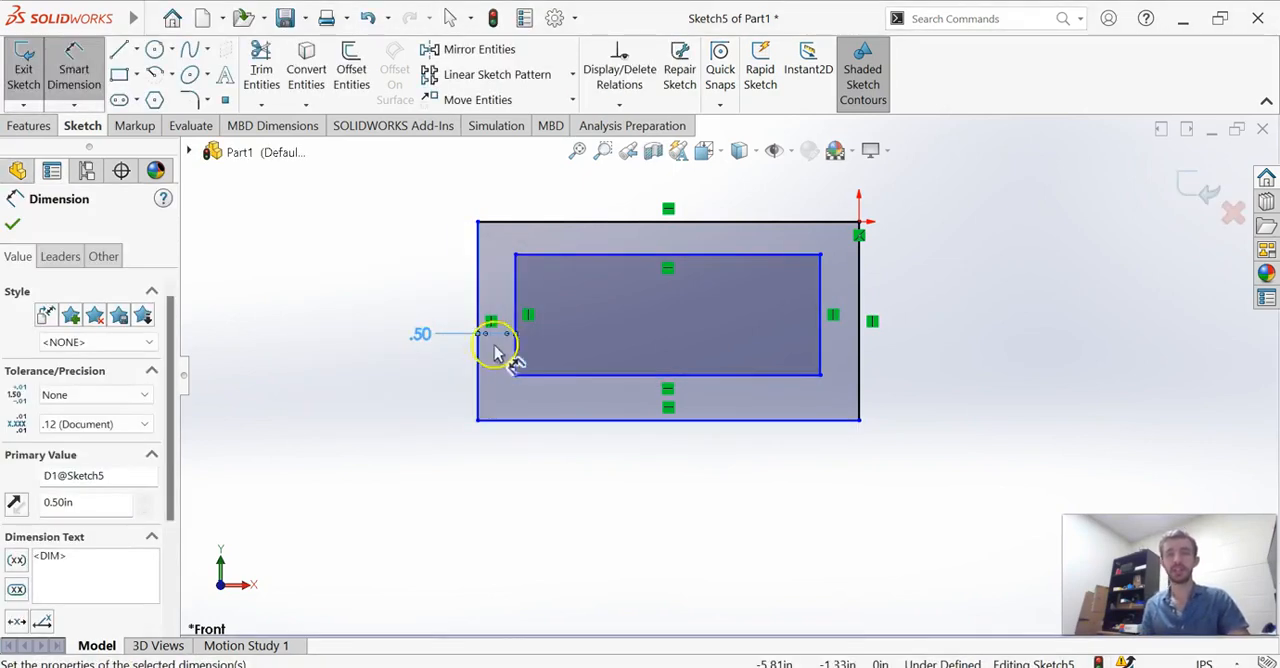
# Dimension the gap between the inner and outer rectangles' bottom edges to 0.5 in
pyautogui.click(600, 375)
pyautogui.click(600, 420)
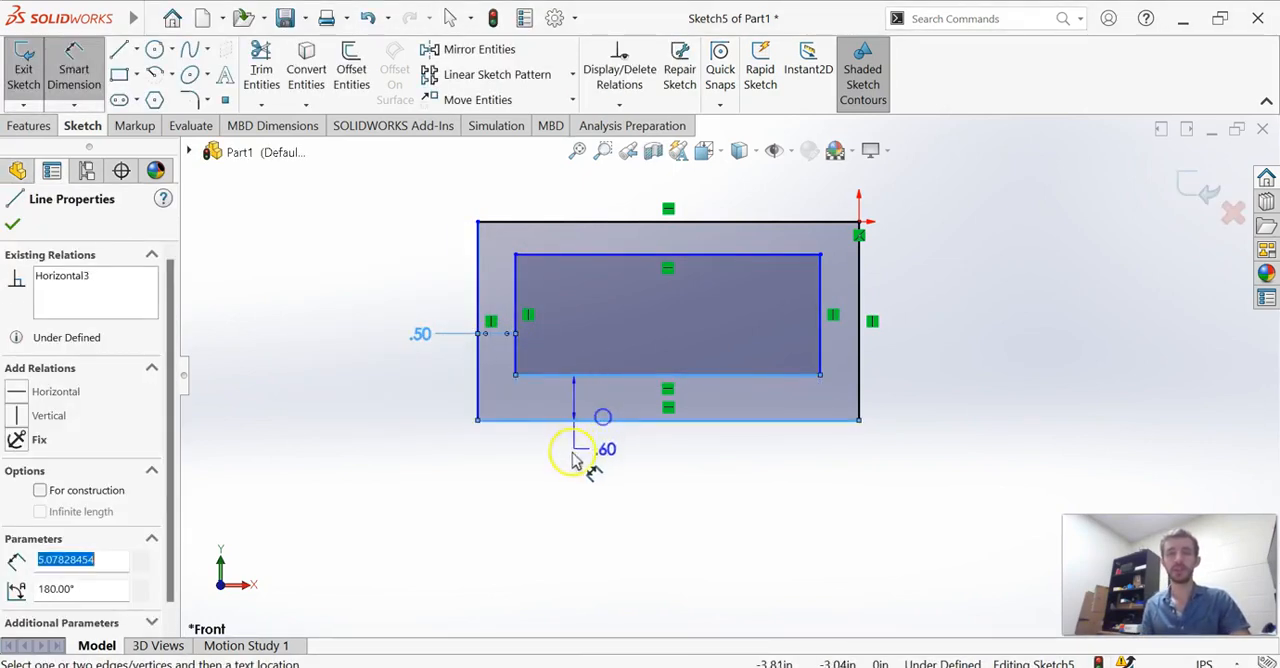
pyautogui.click(551, 471)
pyautogui.press('BackSpace')
pyautogui.write('.5')
pyautogui.press('Return')
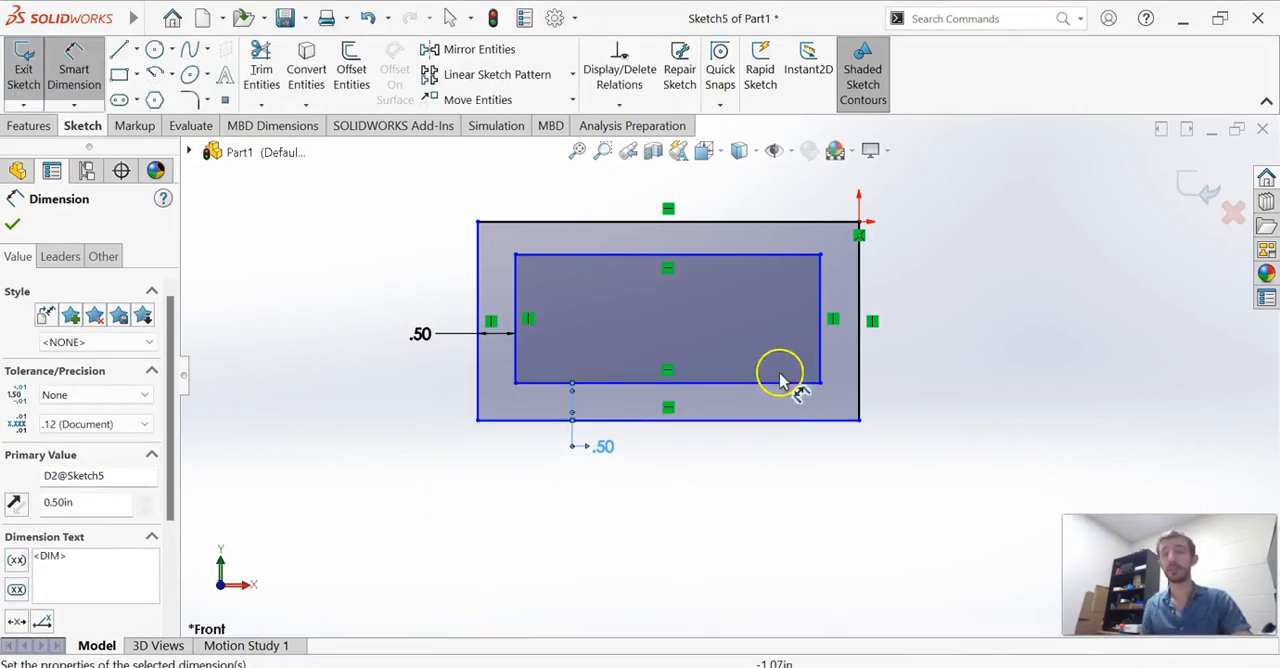
# Dimension the gap between the inner and outer rectangles' right edges to 0.5 in
pyautogui.click(821, 352)
pyautogui.click(858, 368)
pyautogui.click(906, 374)
pyautogui.press('BackSpace')
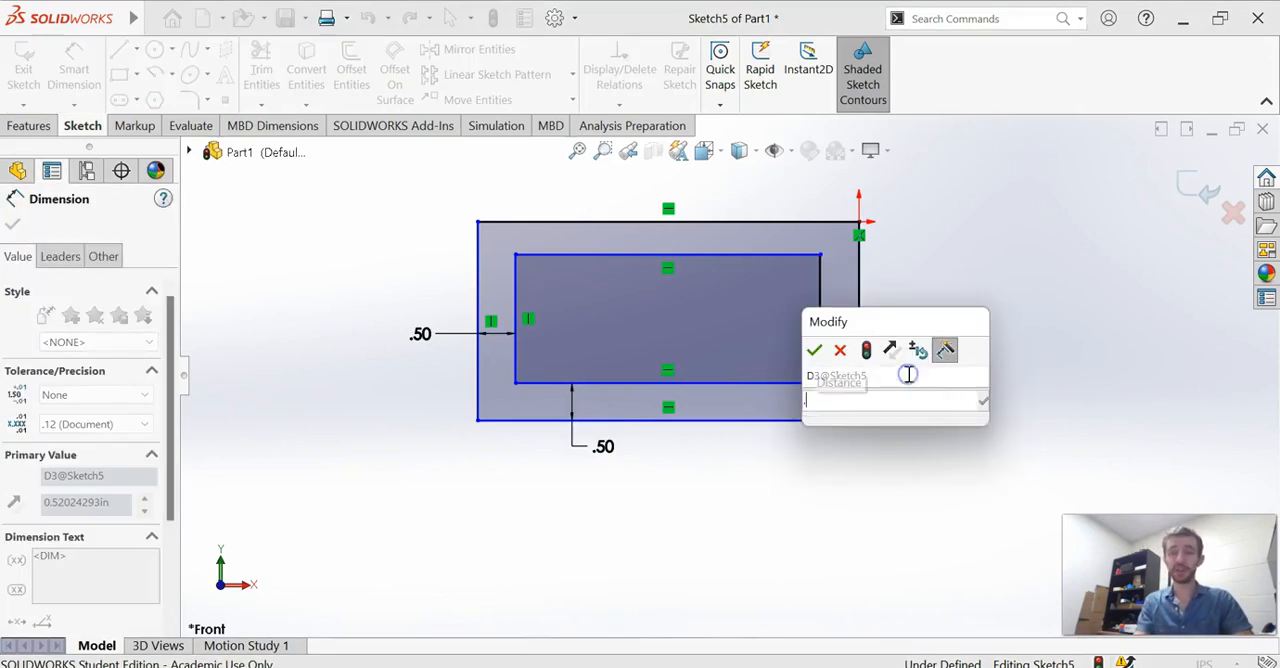
pyautogui.write('.5')
pyautogui.press('Return')
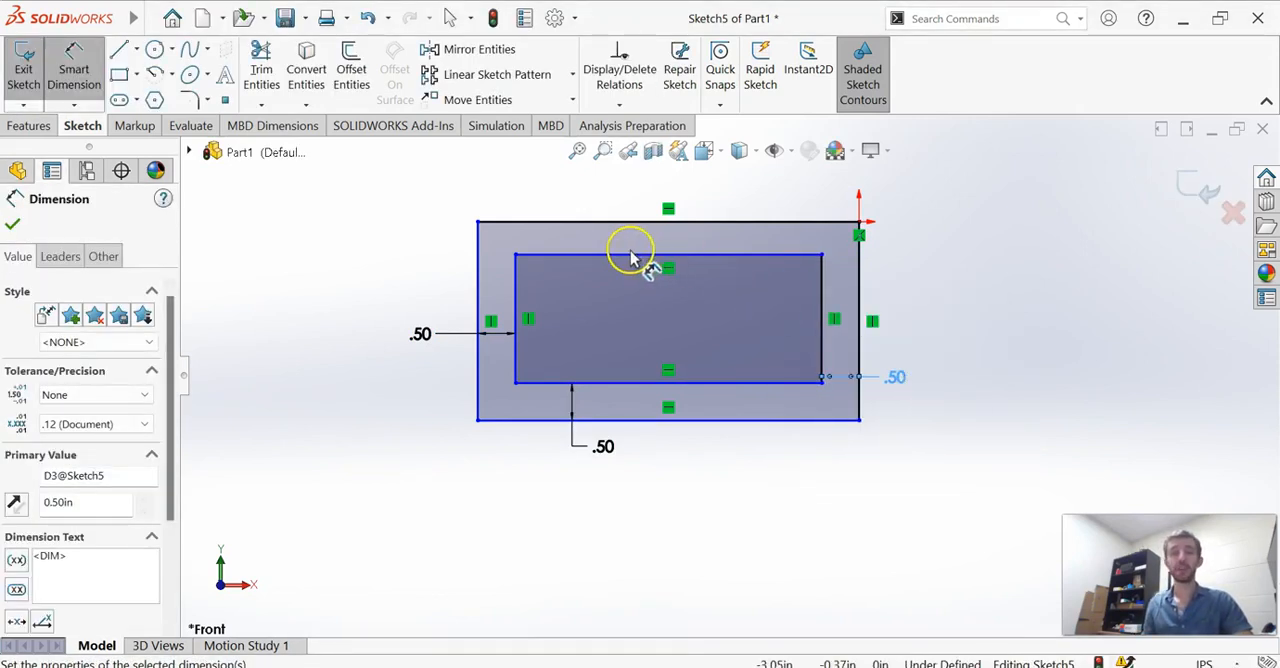
# Dimension the gap between the inner and outer rectangles' top edges to 0.5 in
pyautogui.click(630, 256)
pyautogui.click(610, 222)
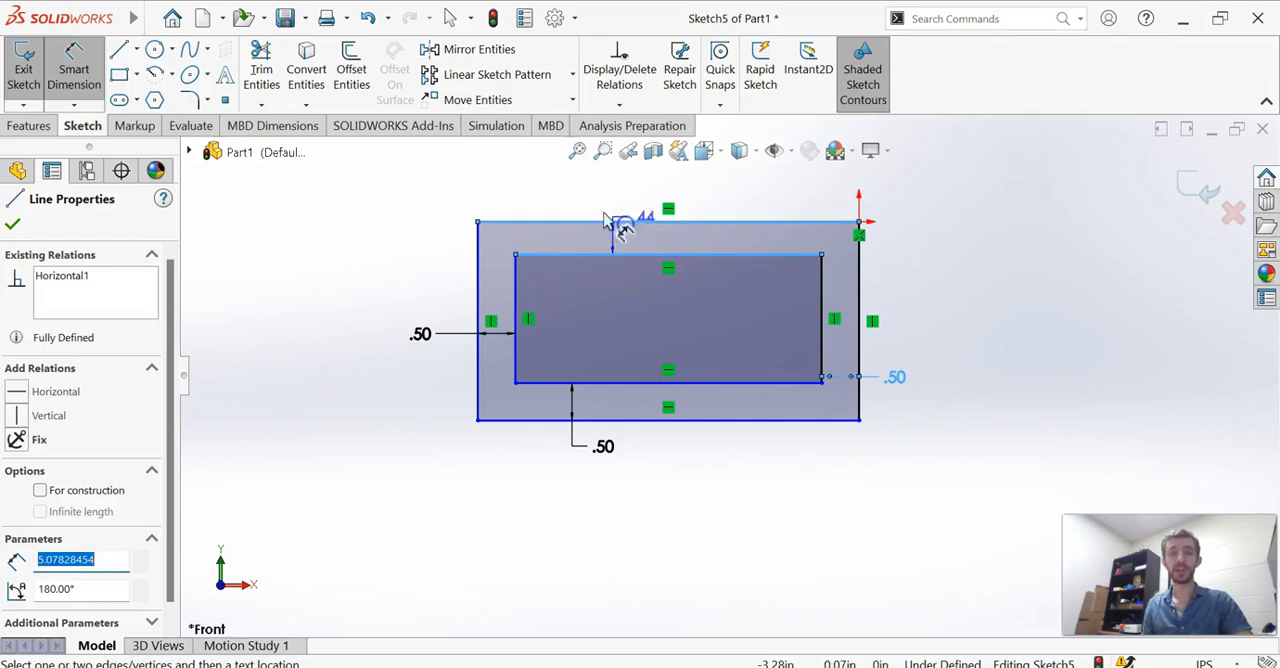
pyautogui.click(540, 188)
pyautogui.press('BackSpace')
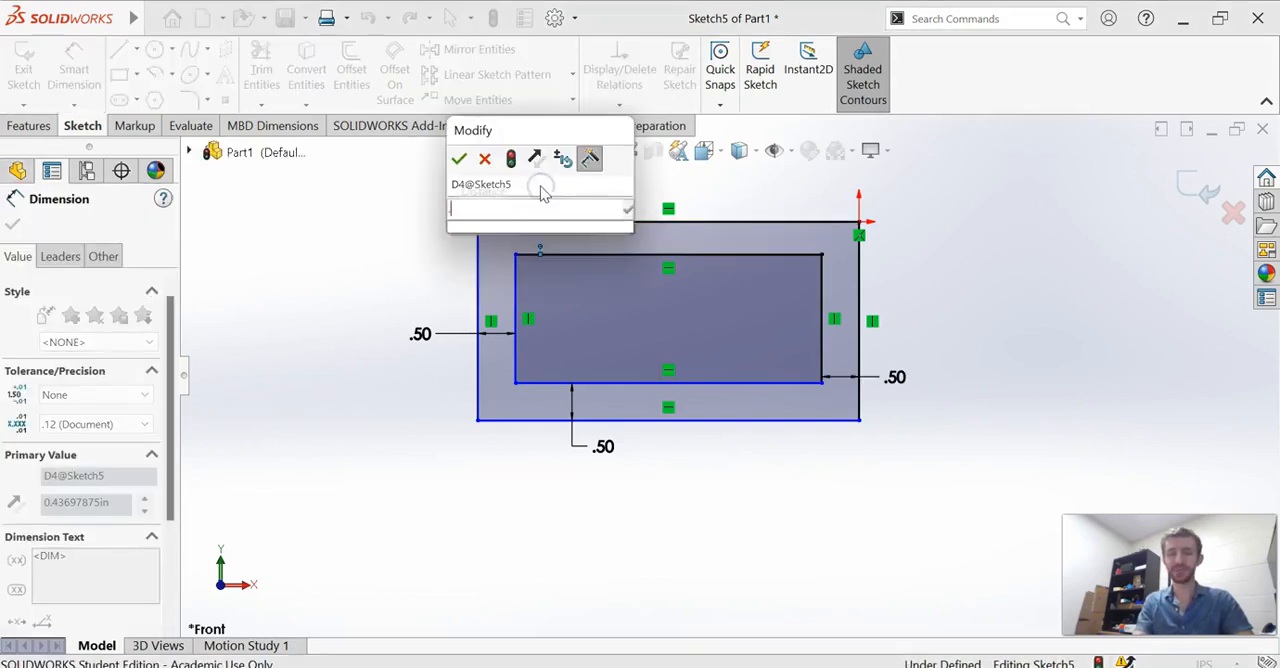
pyautogui.write('.5')
pyautogui.press('Return')
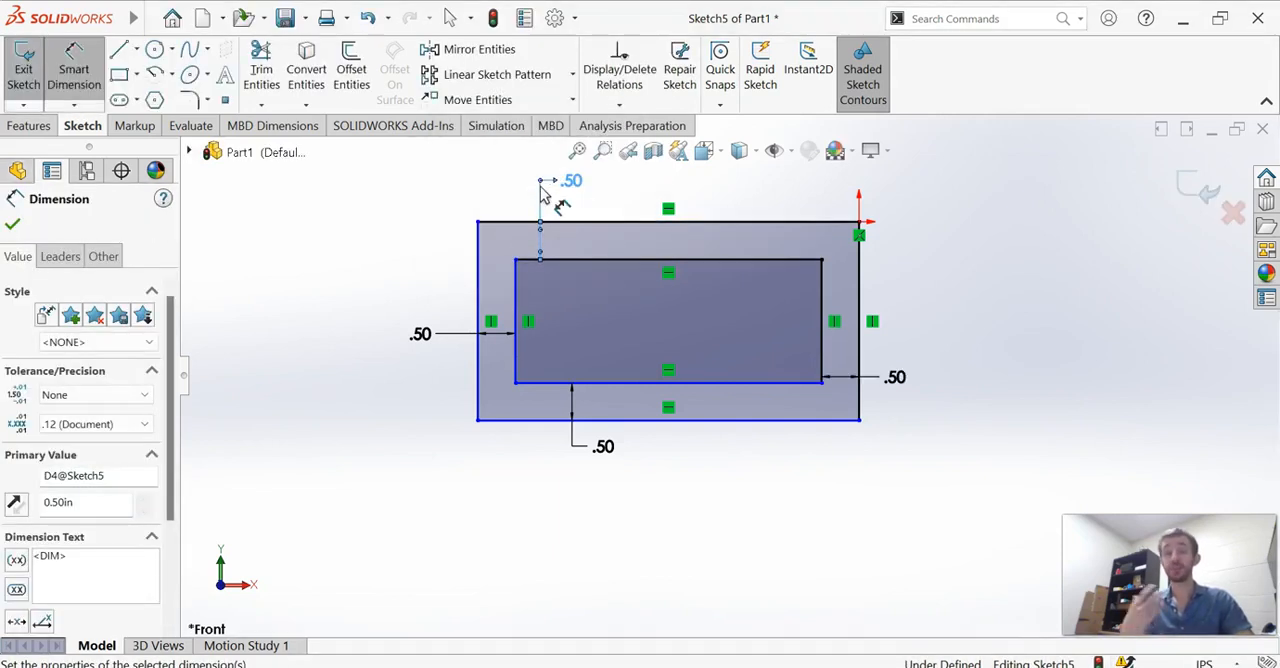
pyautogui.press('Escape')
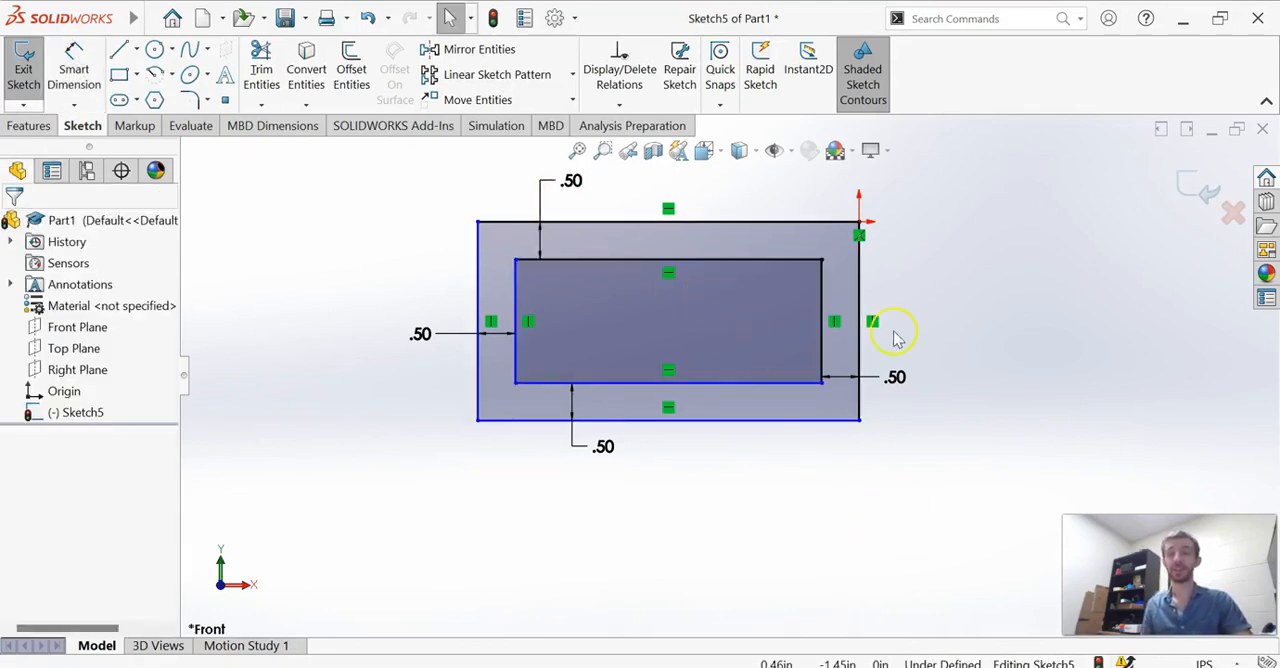
# Sketch a separate corner rectangle about 6.19 by 3.01 in to the right of the dimensioned pair
pyautogui.scroll(5, 998, 425)
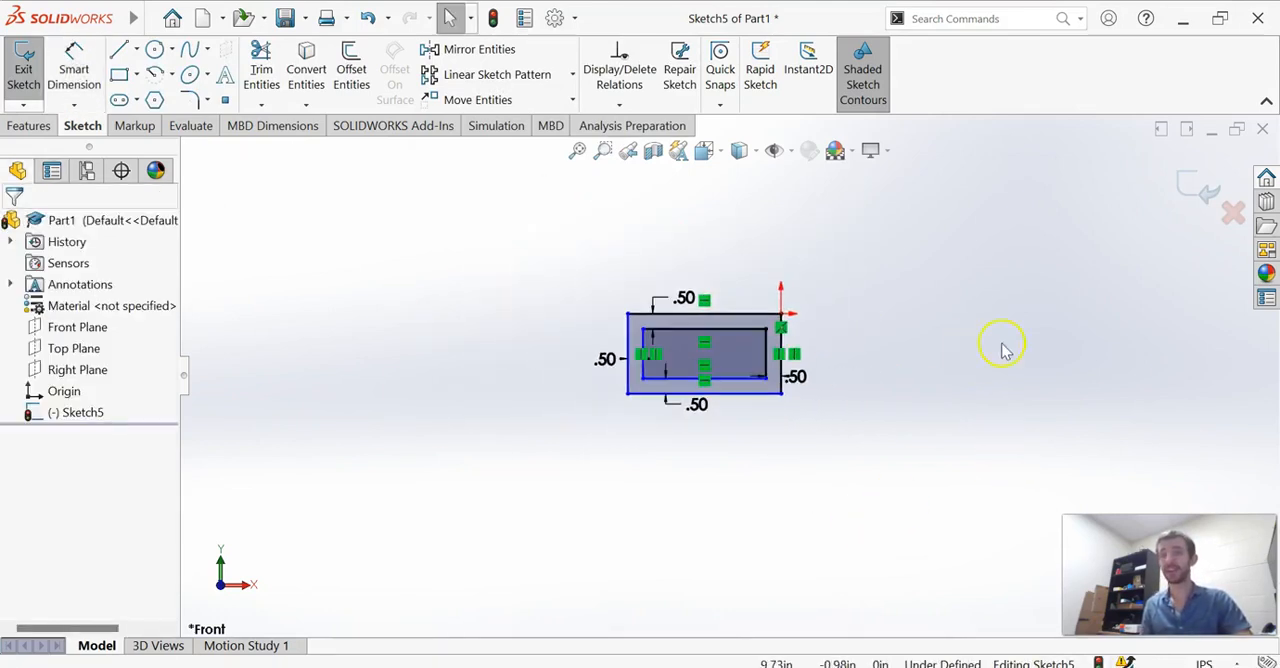
pyautogui.scroll(-4, 1080, 362)
pyautogui.scroll(1, 885, 350)
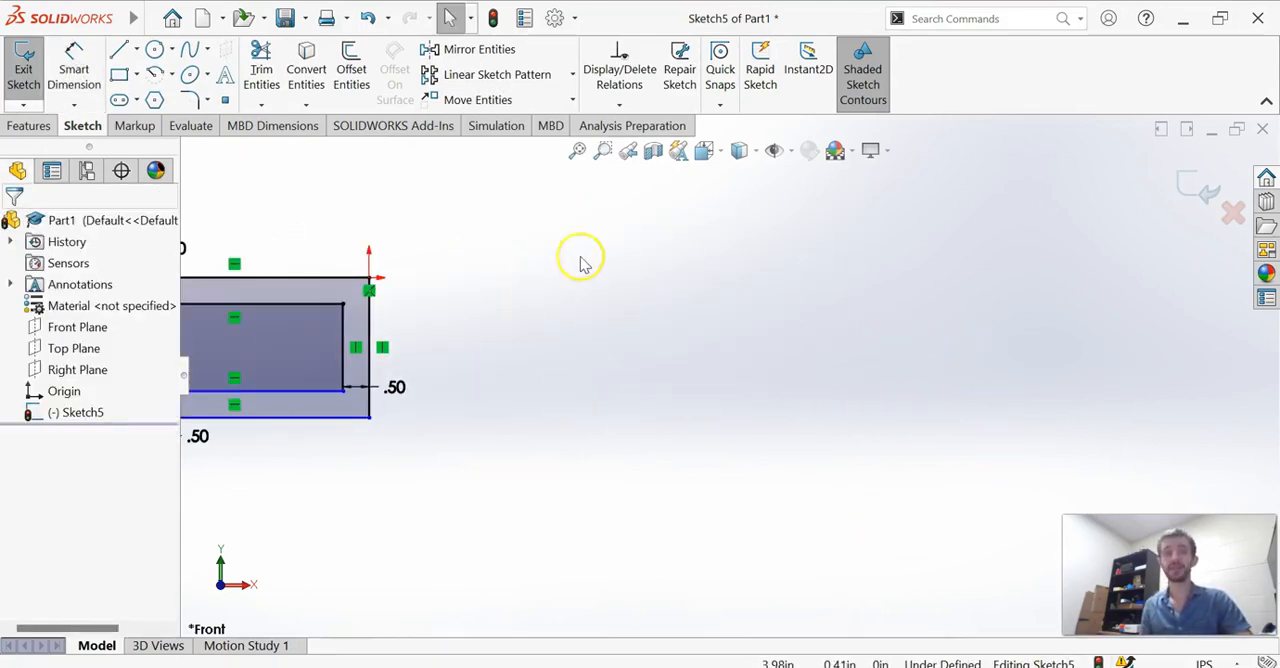
pyautogui.click(119, 74)
pyautogui.click(899, 254)
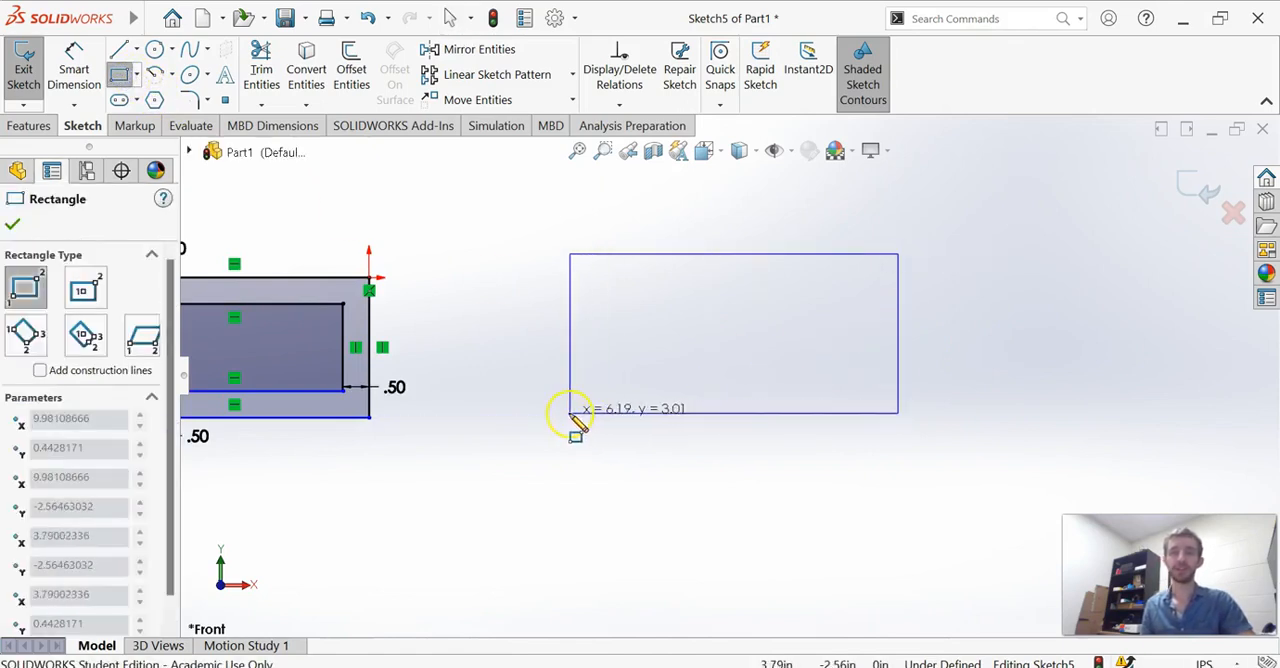
pyautogui.click(569, 412)
pyautogui.press('Escape')
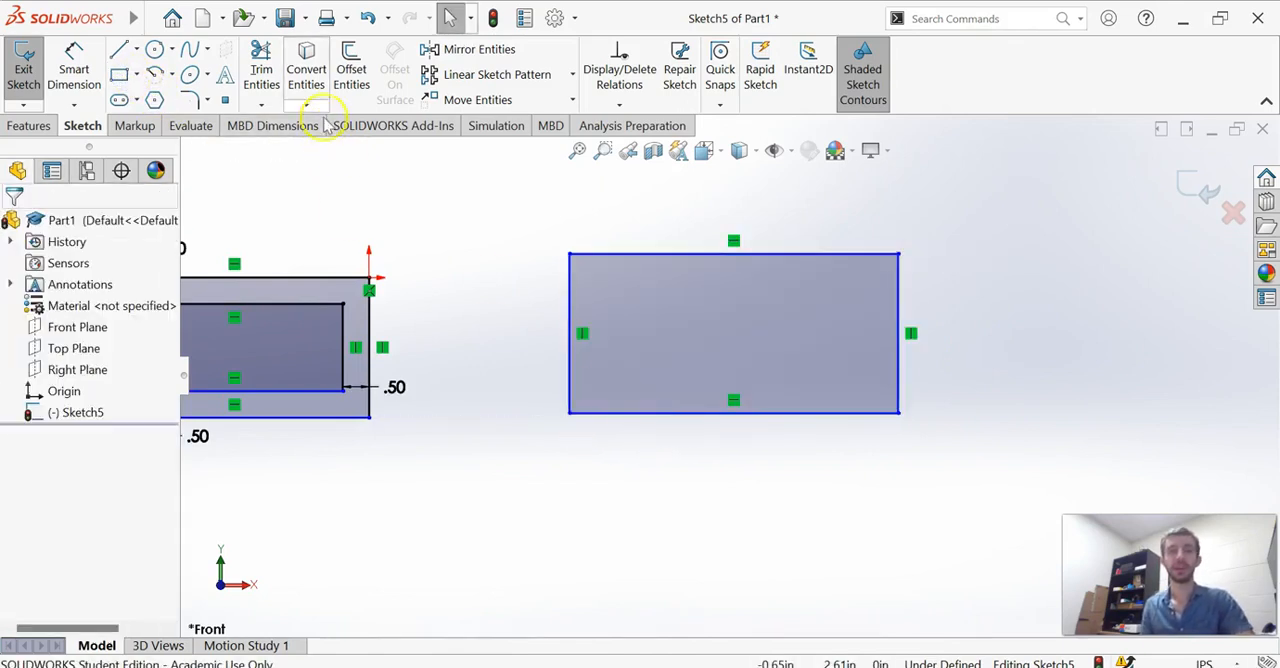
# Start an Offset Entities operation on the new rectangle's right edge with chain selection and set the offset distance to 0.5 in
pyautogui.click(351, 72)
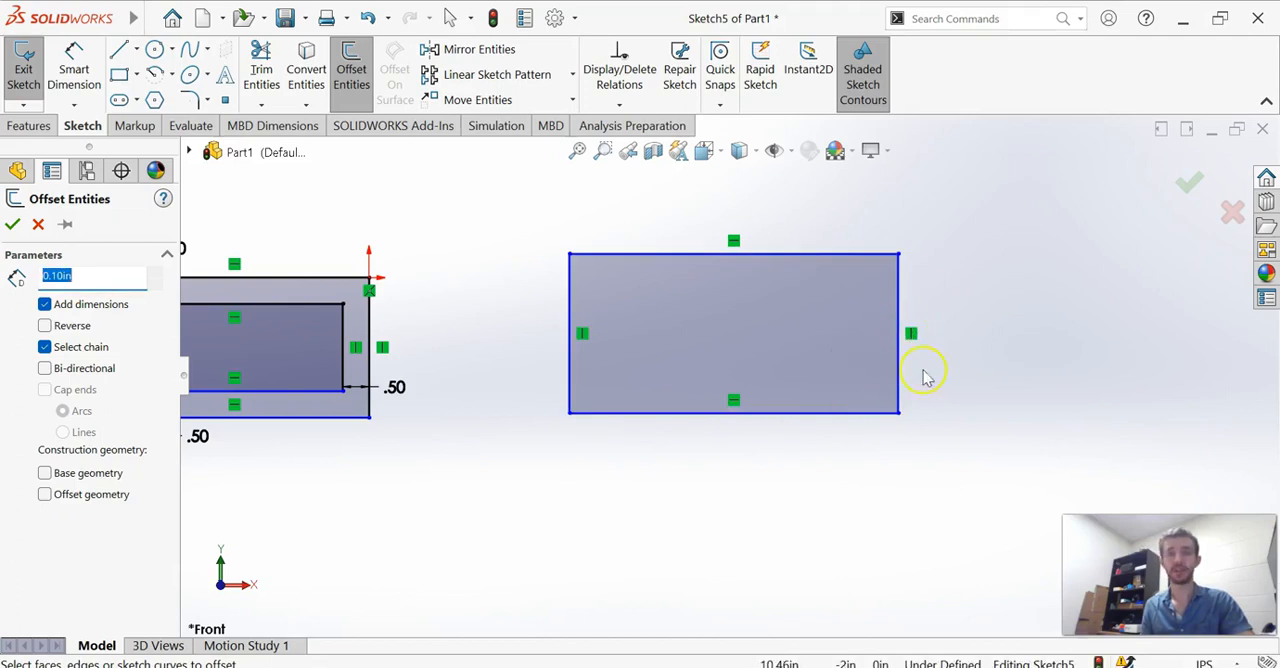
pyautogui.click(900, 404)
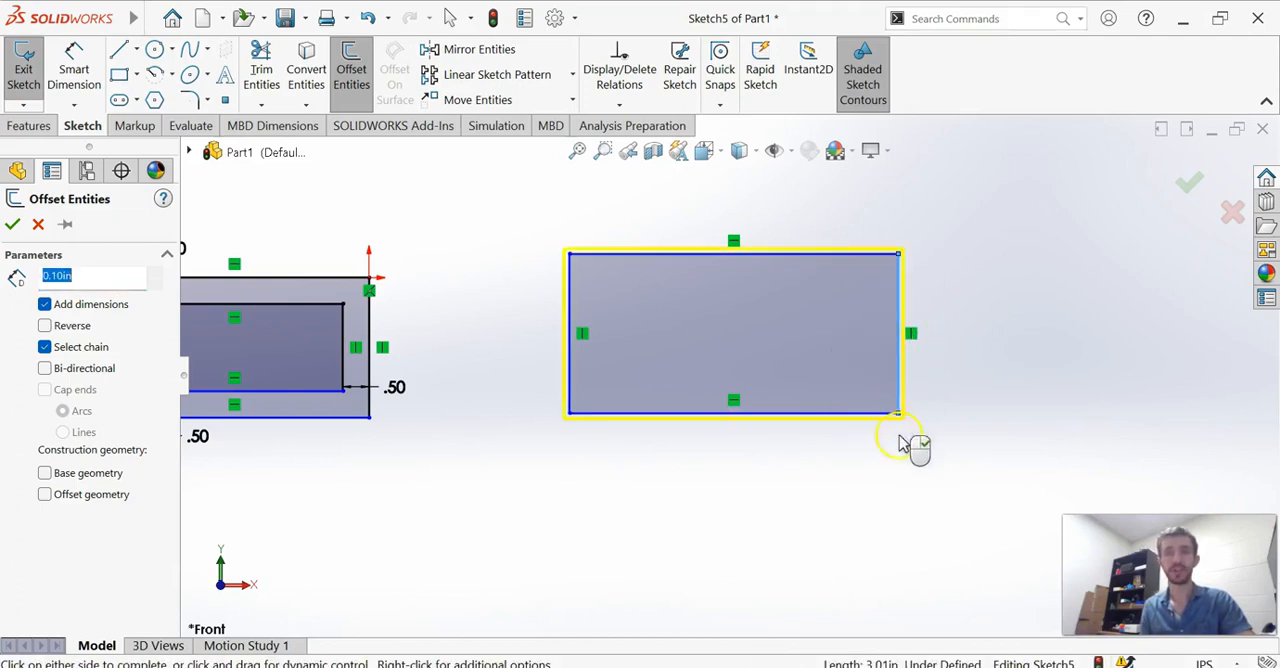
pyautogui.scroll(1, 745, 314)
pyautogui.scroll(-3, 694, 340)
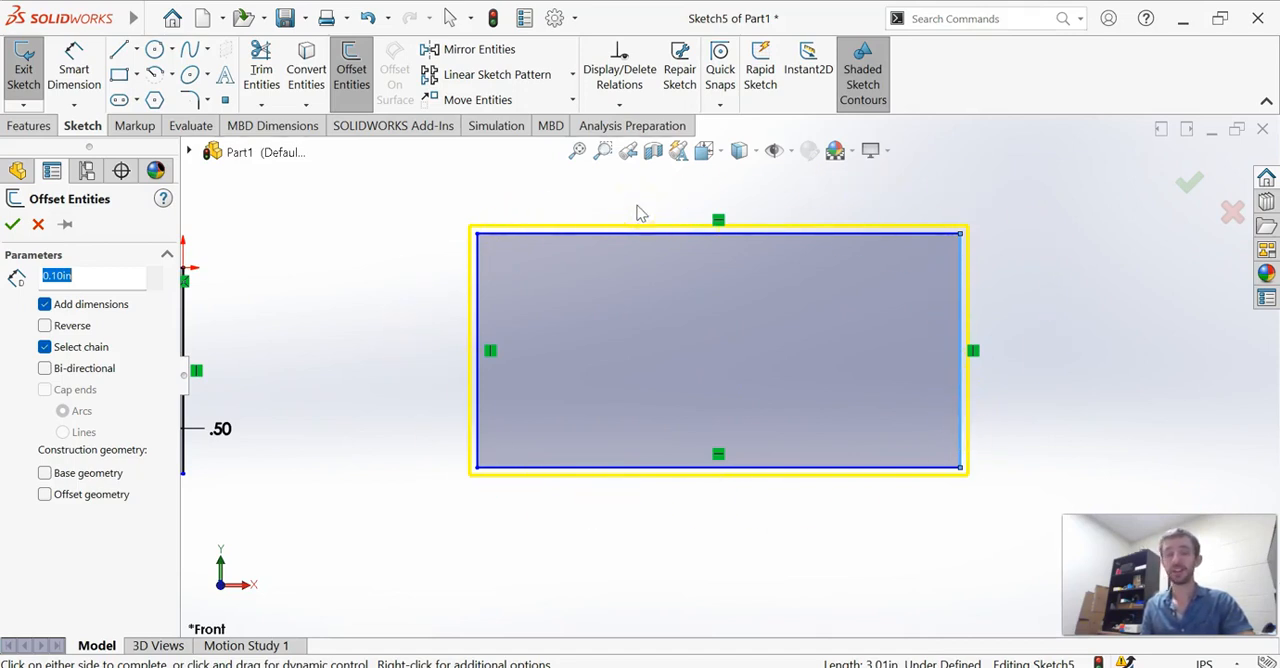
pyautogui.click(133, 283)
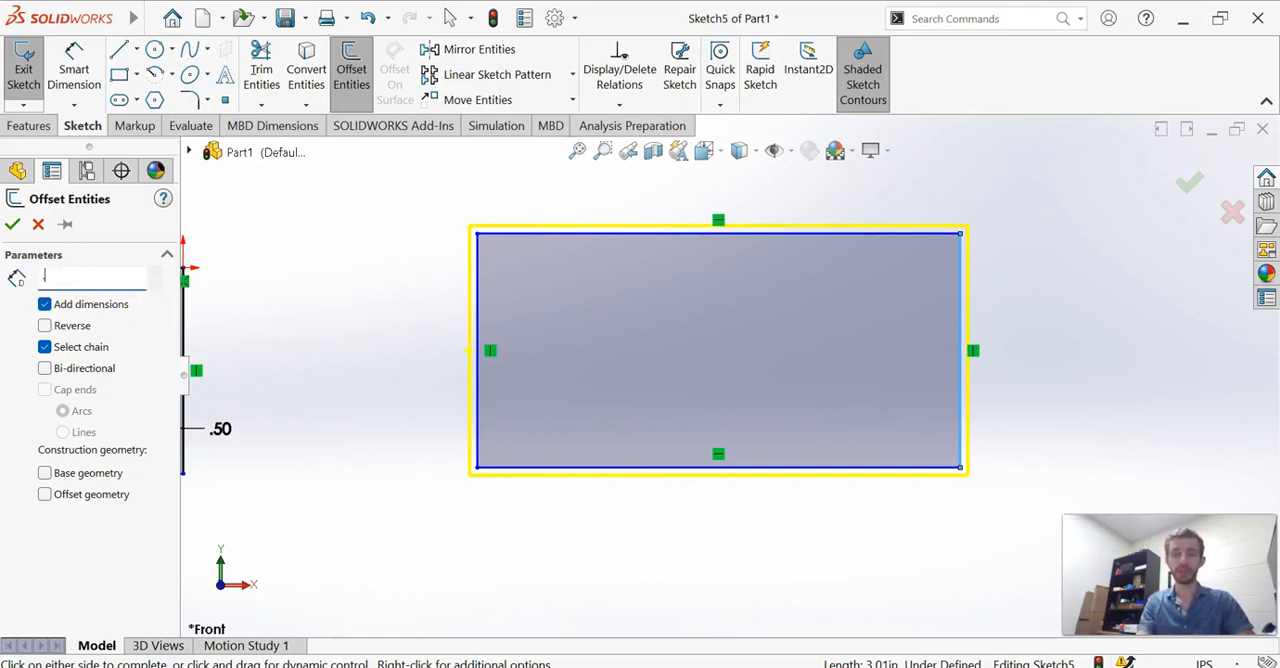
pyautogui.write('.5')
pyautogui.press('Return')
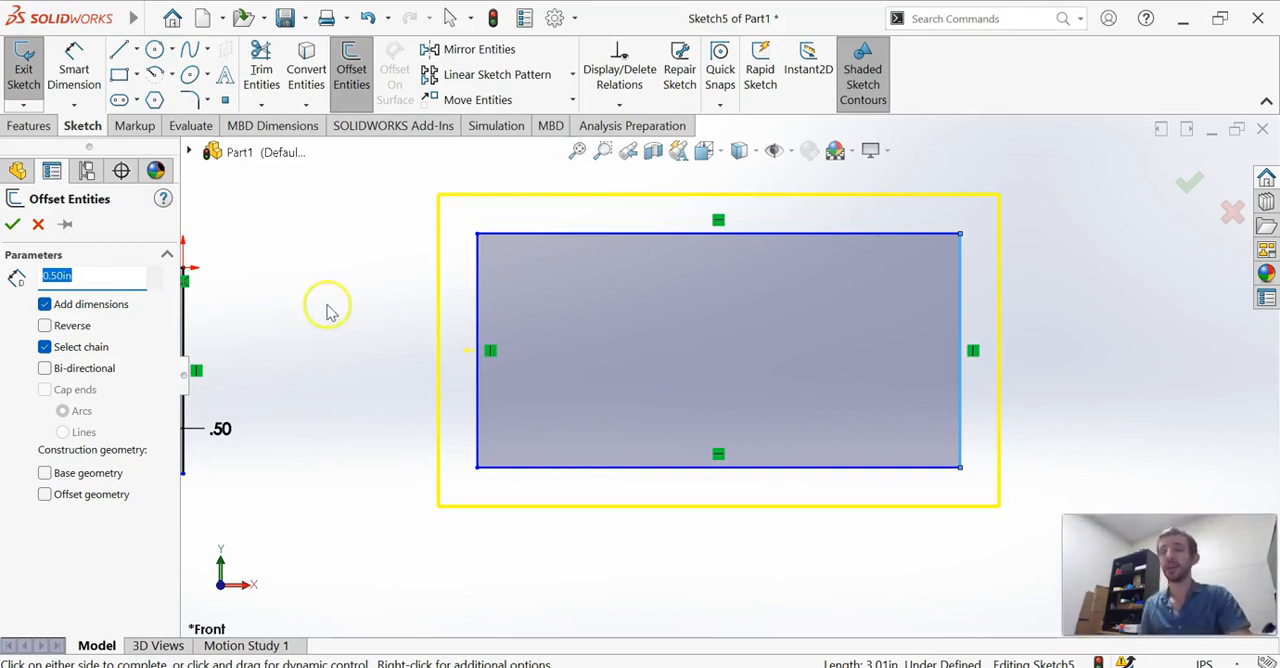
# Toggle the Select chain and Reverse options to compare single-edge, inward and outward previews of the offset
pyautogui.click(45, 347)
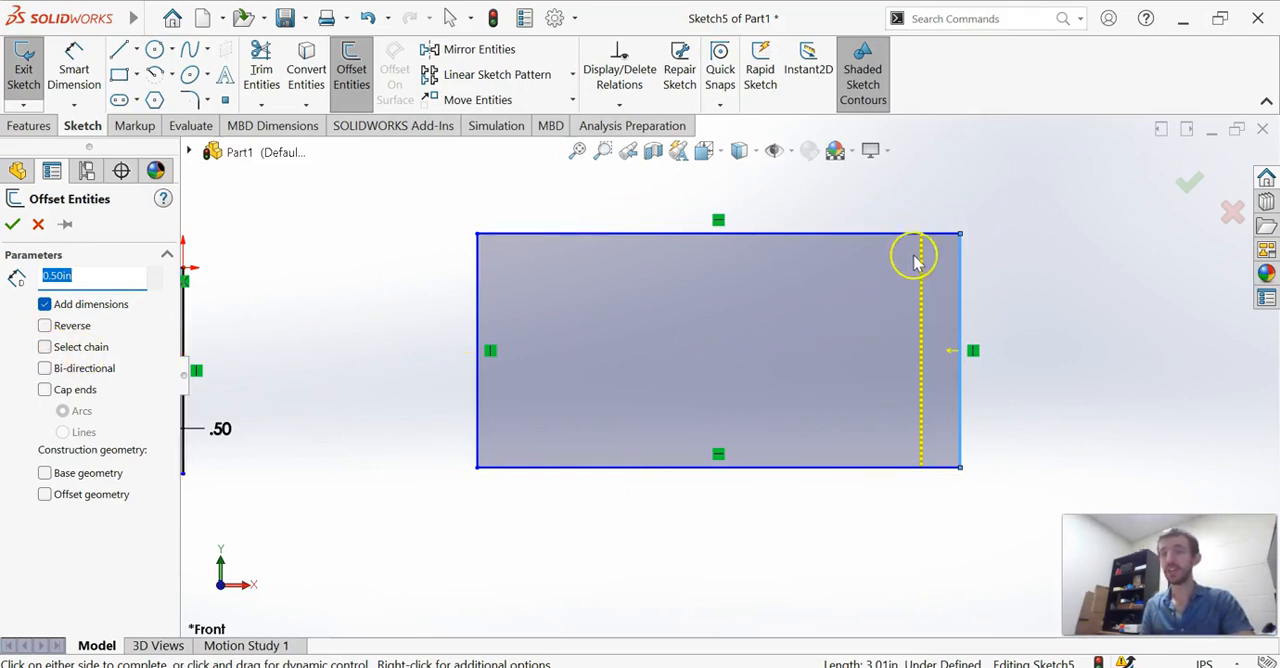
pyautogui.click(45, 347)
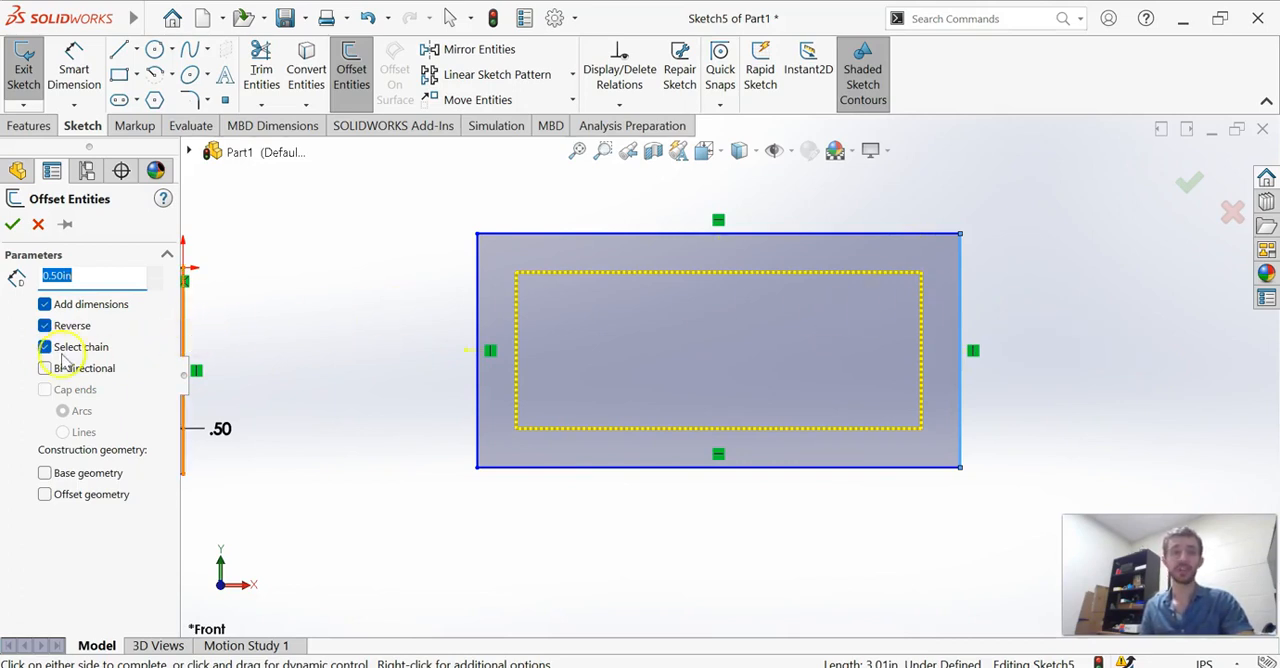
pyautogui.click(45, 326)
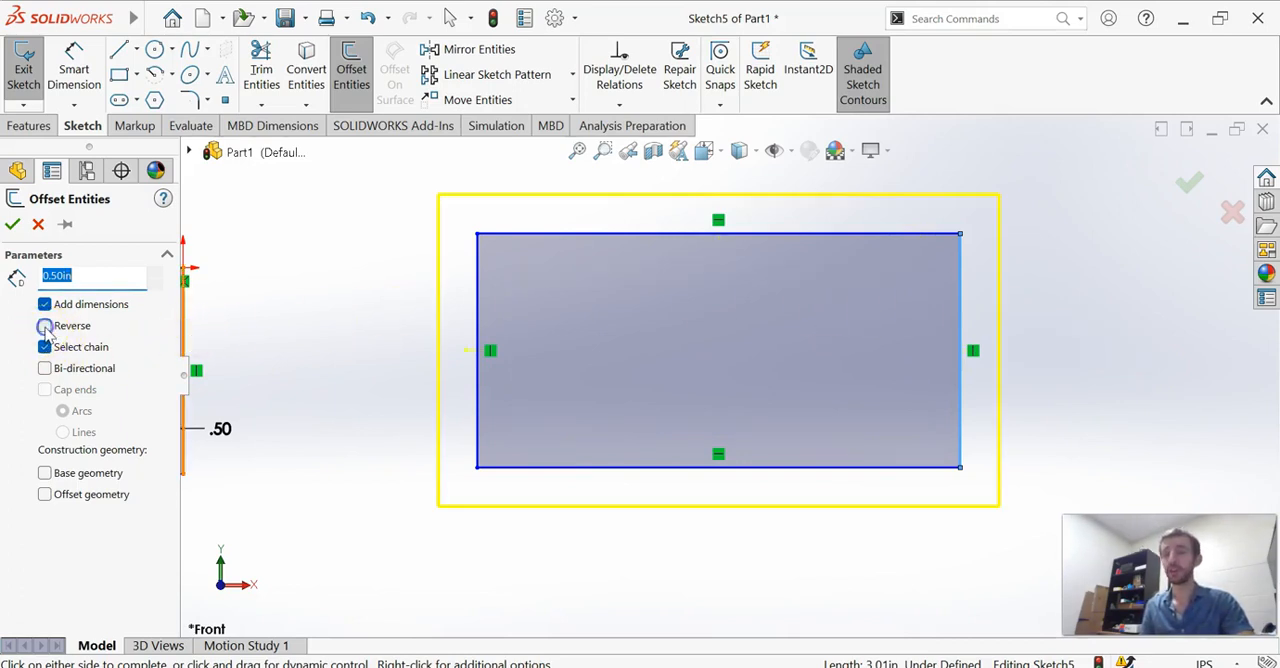
pyautogui.click(45, 326)
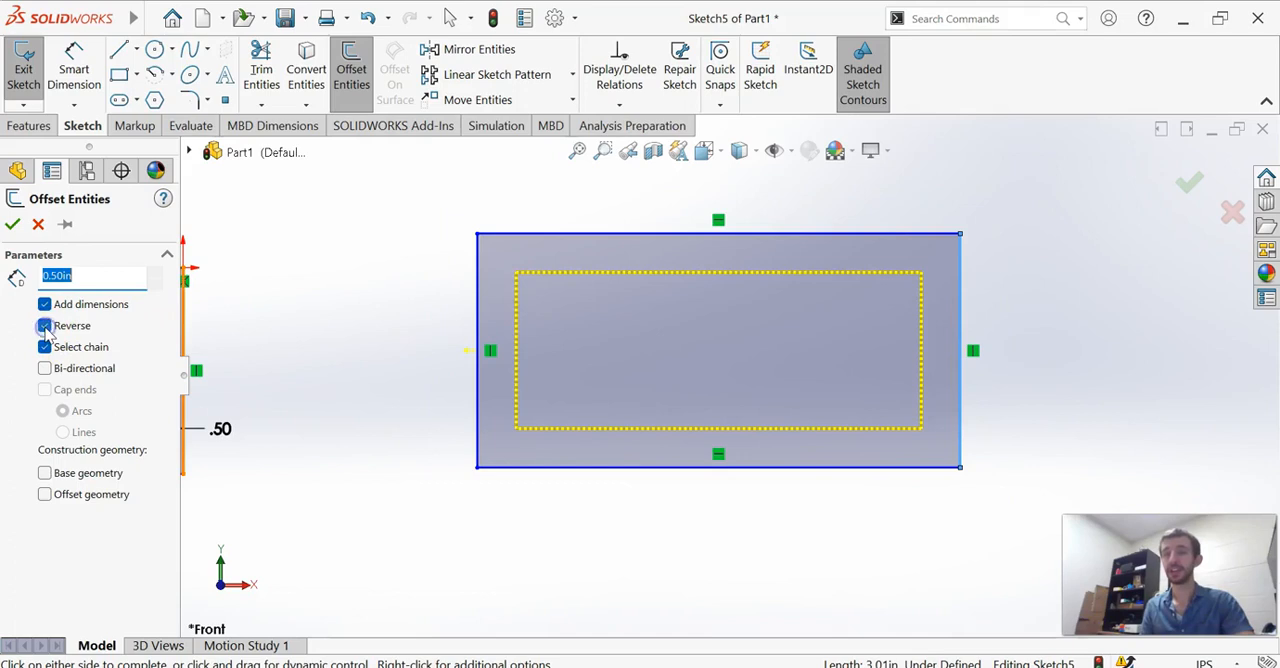
# Try placing the 0.5 in chained offset outside the new rectangle and undo it
pyautogui.click(984, 368)
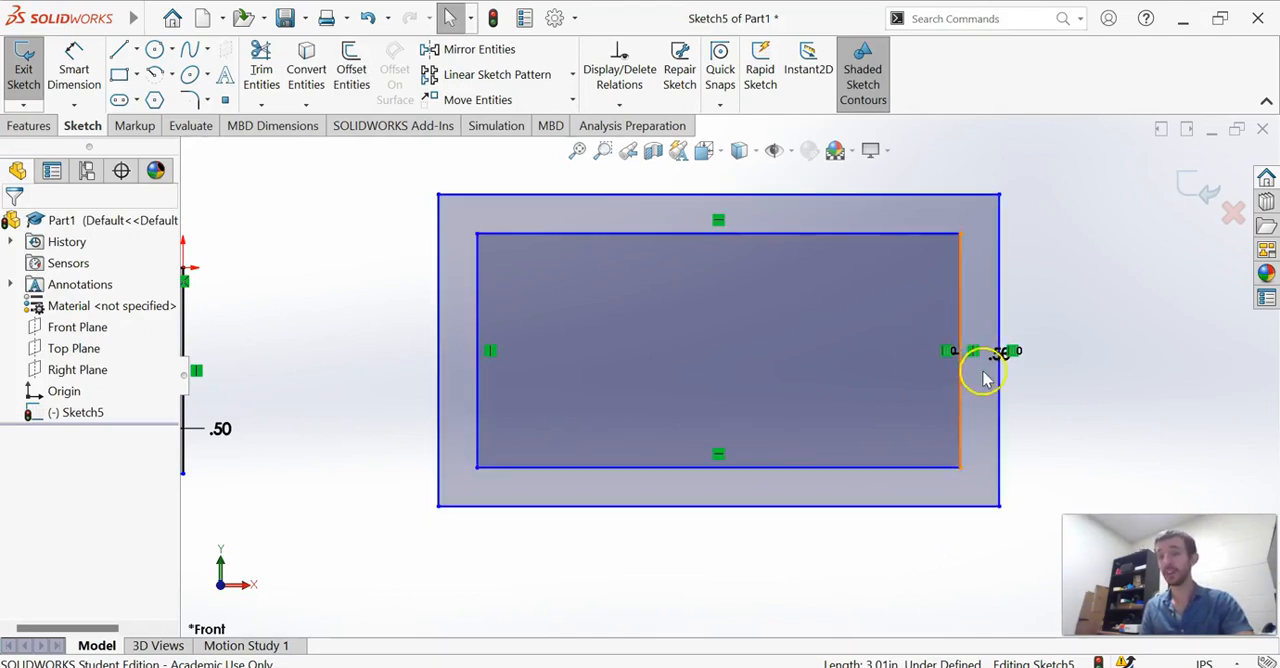
pyautogui.hotkey('ctrl', 'z')
# Try placing the 0.5 in chained offset inside the rectangle and undo it
pyautogui.click(958, 390)
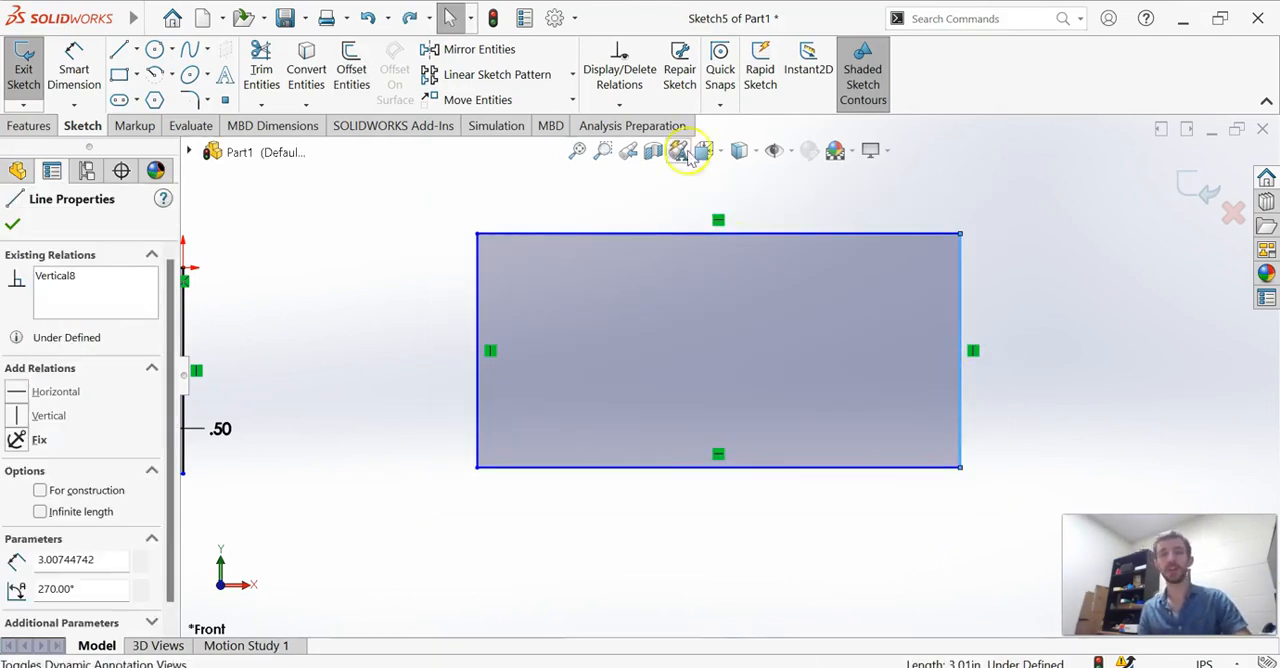
pyautogui.click(351, 70)
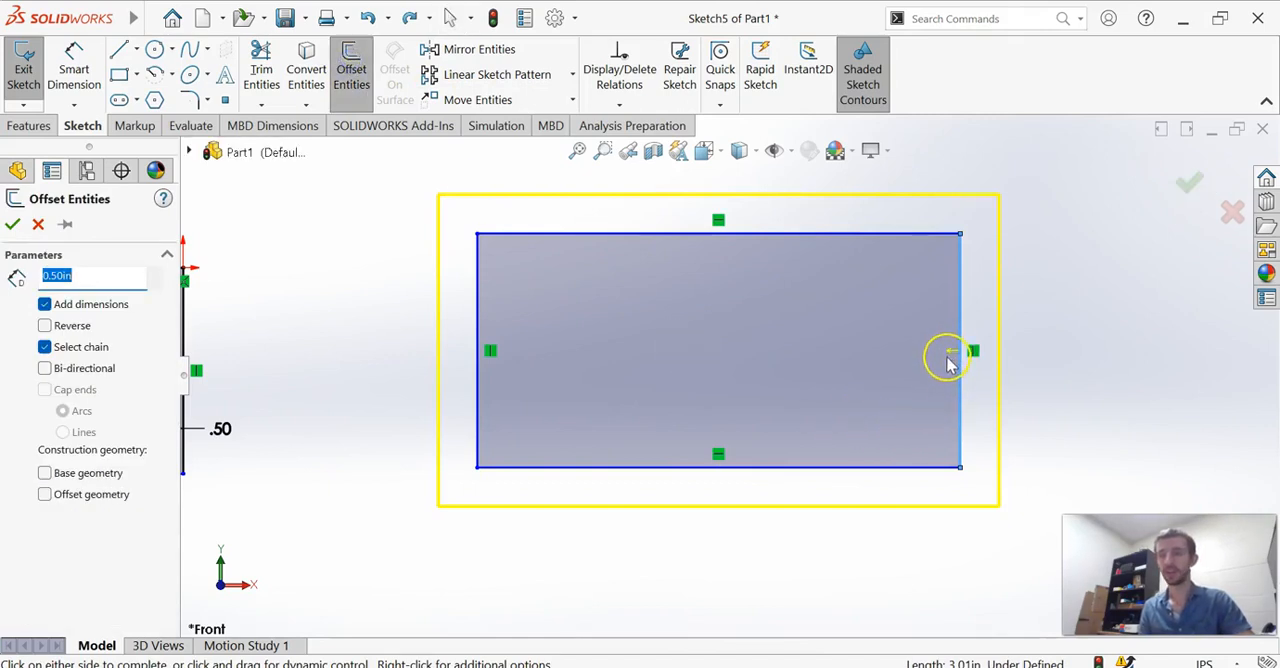
pyautogui.scroll(-5, 948, 364)
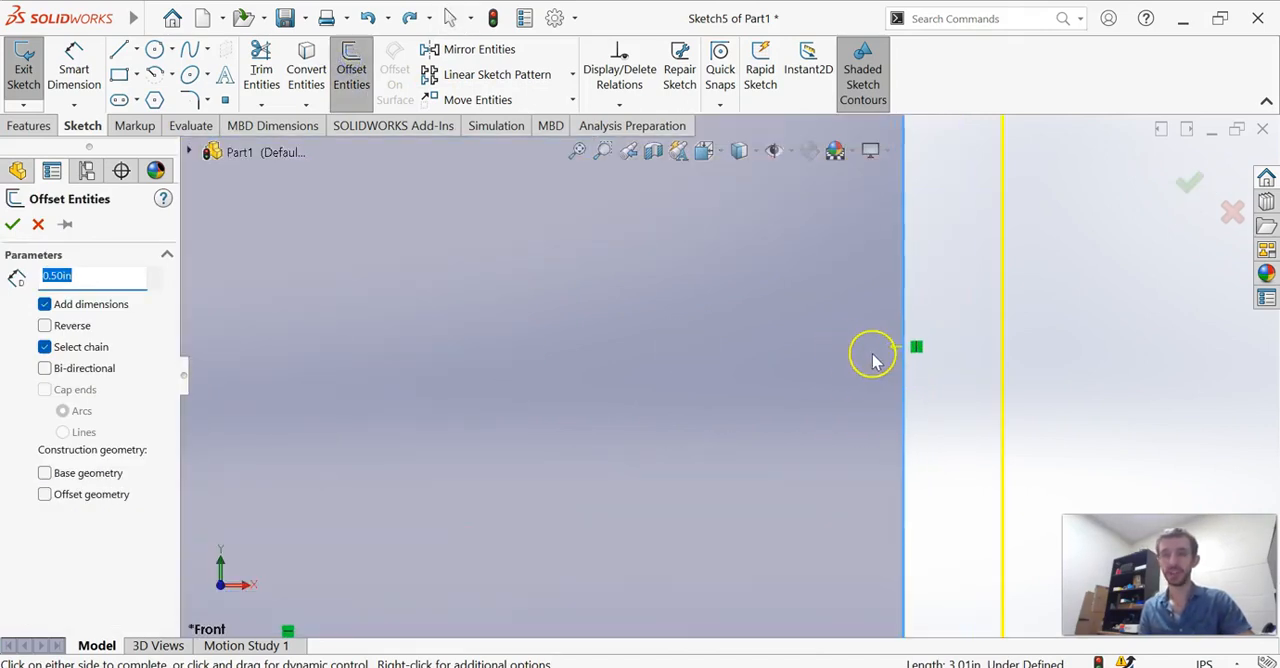
pyautogui.scroll(4, 879, 360)
pyautogui.scroll(-1, 590, 349)
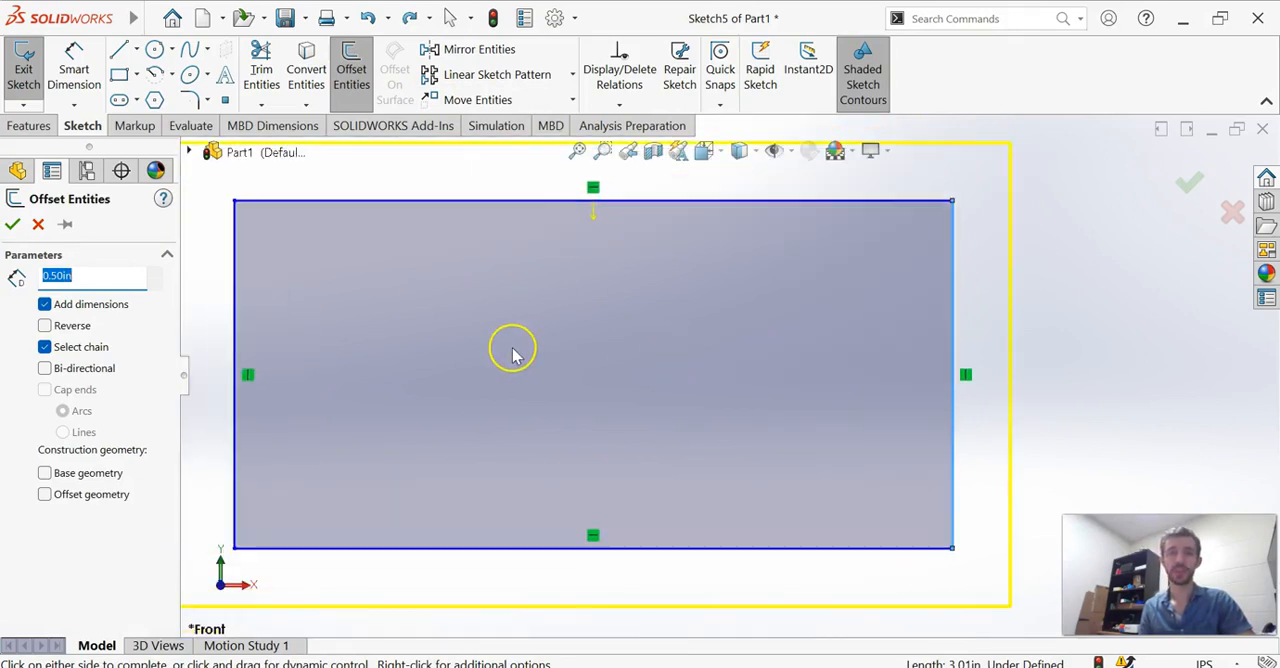
pyautogui.click(918, 381)
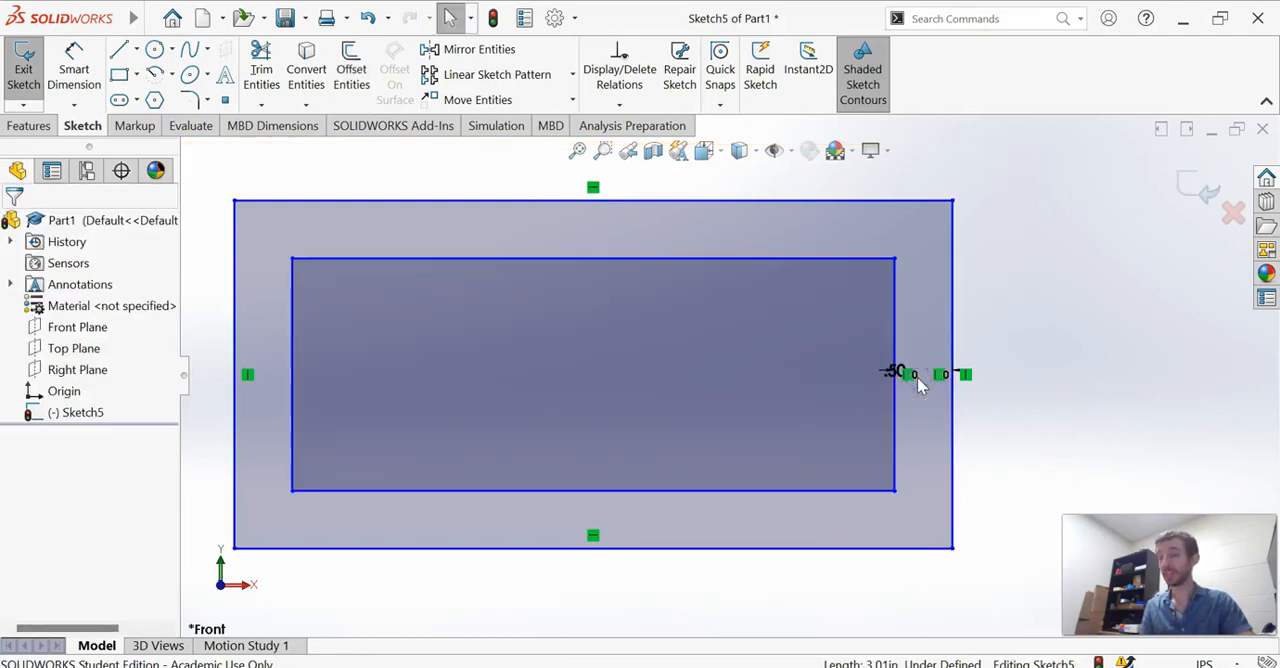
pyautogui.click(1068, 188)
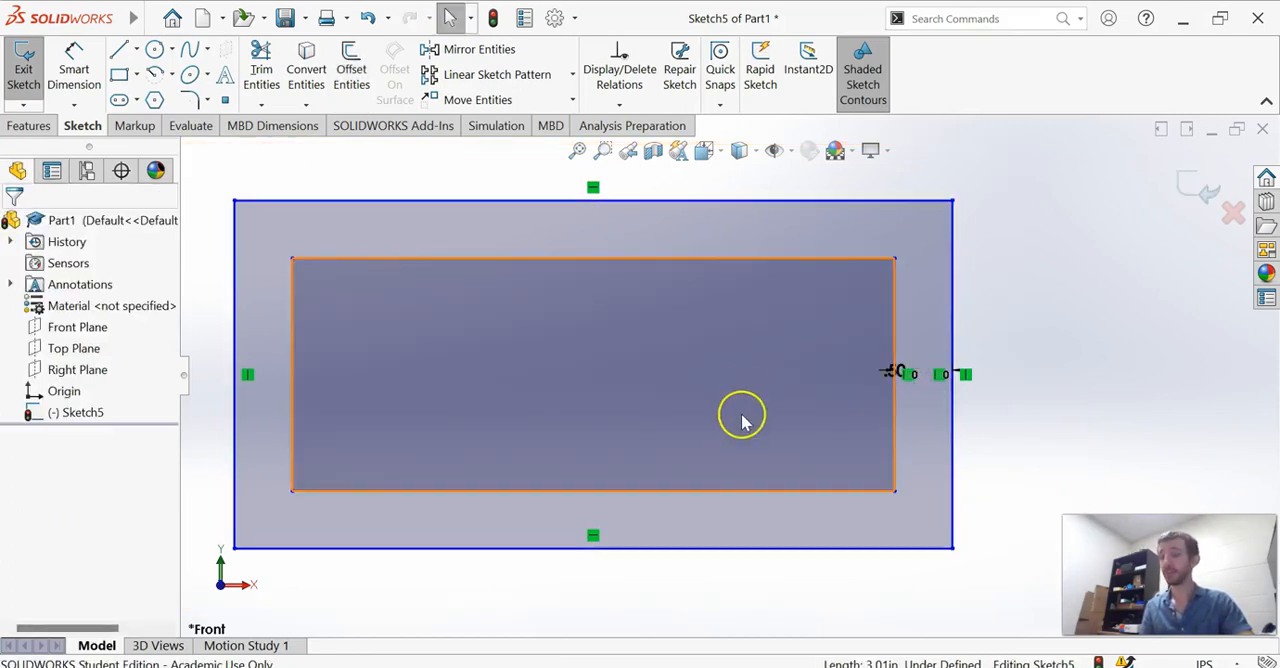
pyautogui.hotkey('ctrl', 'z')
pyautogui.scroll(1, 596, 373)
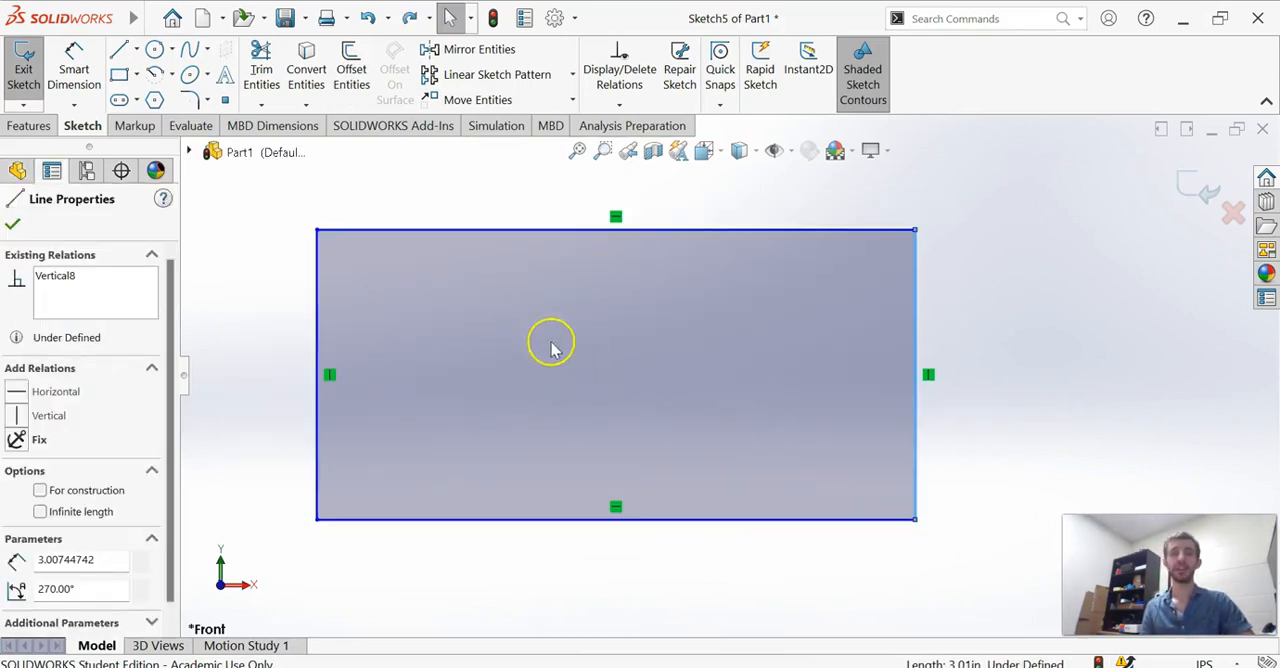
# Try a bi-directional 0.5 in chained offset of the rectangle with its base geometry converted to construction geometry, and undo it
pyautogui.click(347, 67)
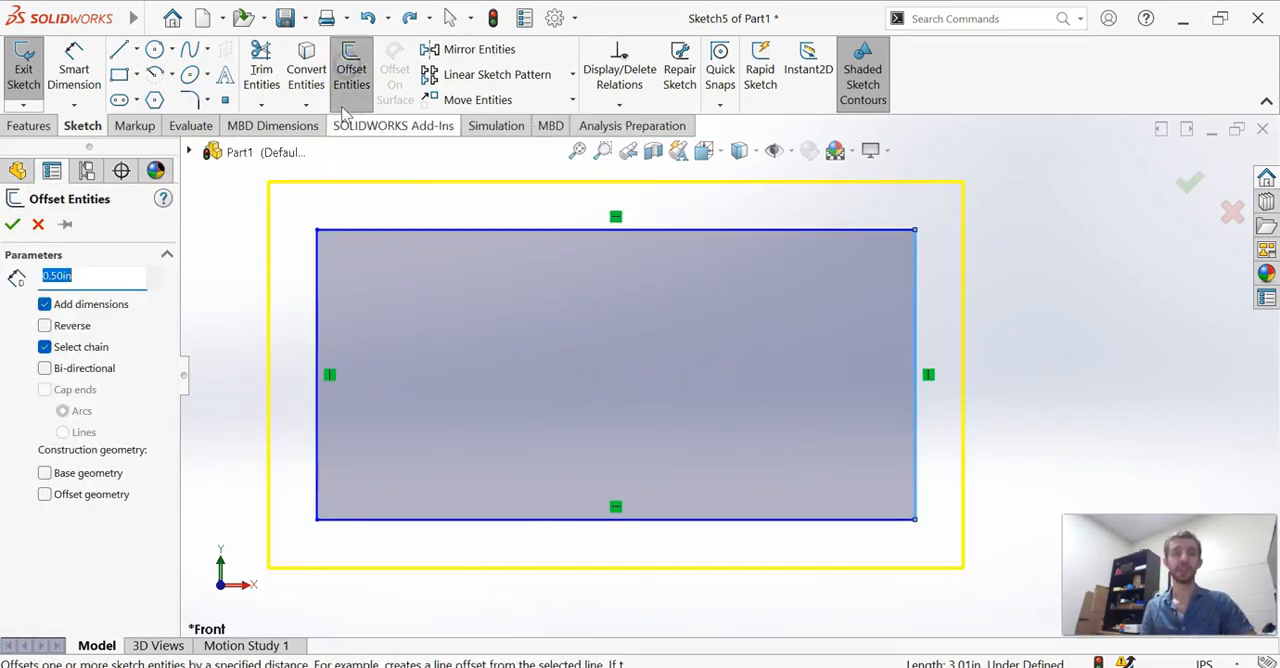
pyautogui.click(45, 369)
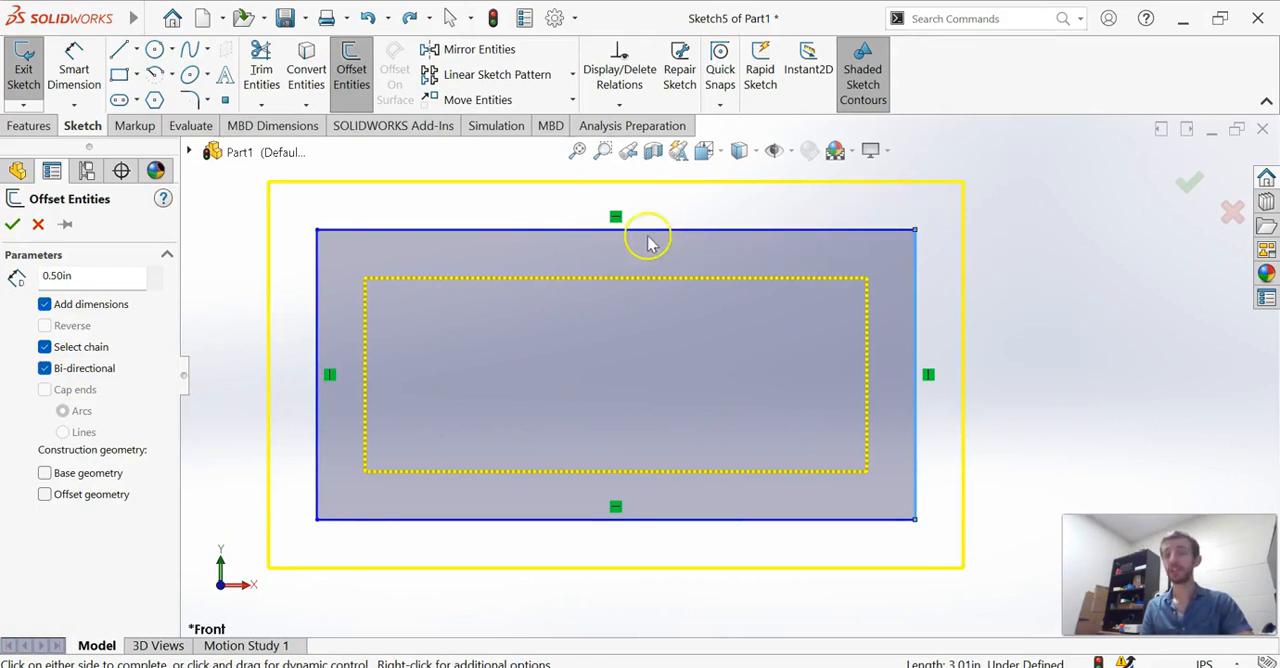
pyautogui.click(45, 494)
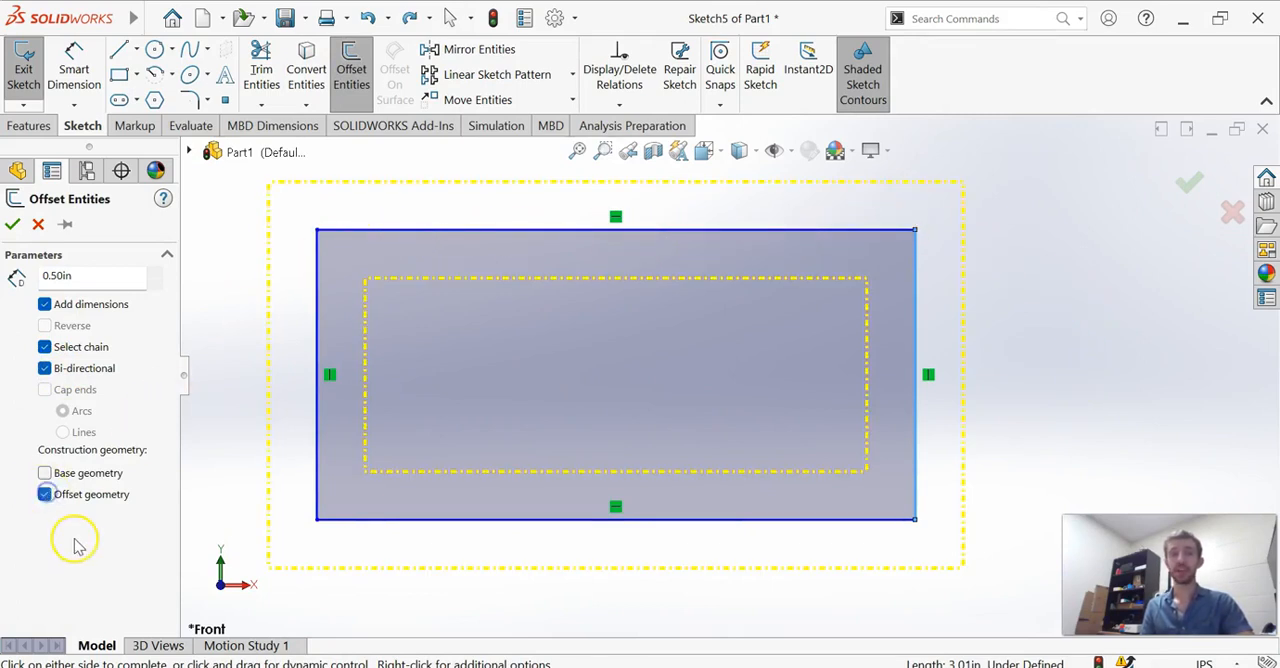
pyautogui.click(45, 494)
pyautogui.click(45, 473)
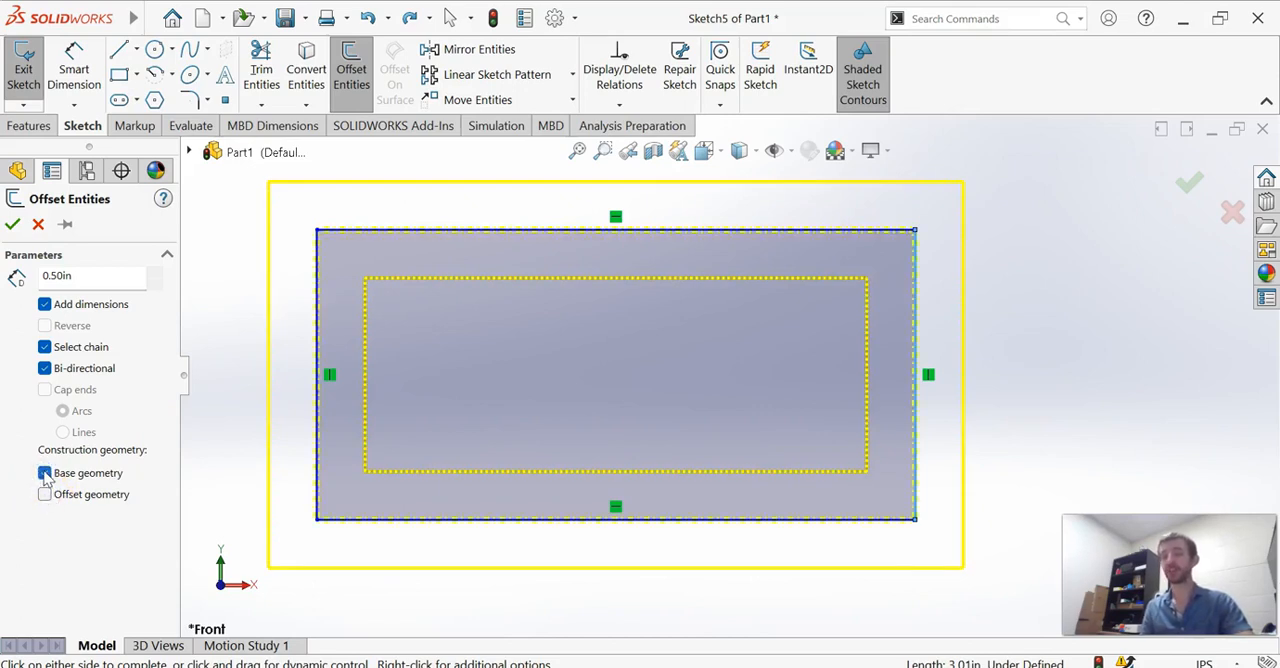
pyautogui.click(12, 224)
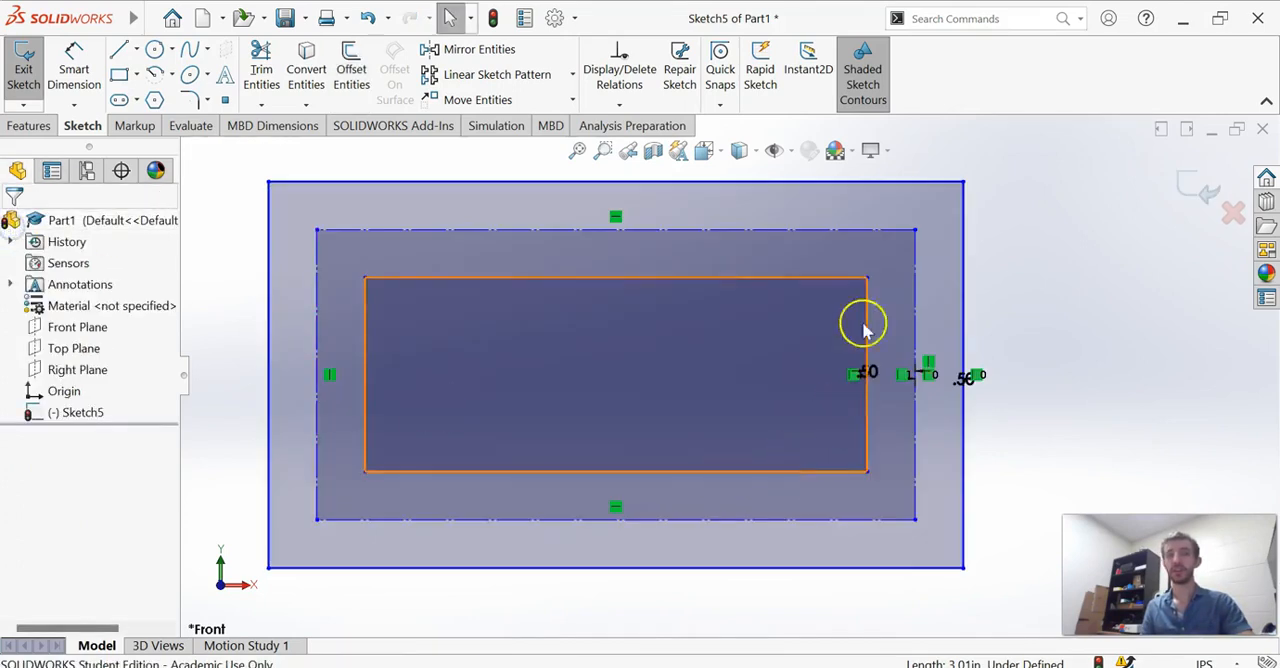
pyautogui.hotkey('ctrl', 'z')
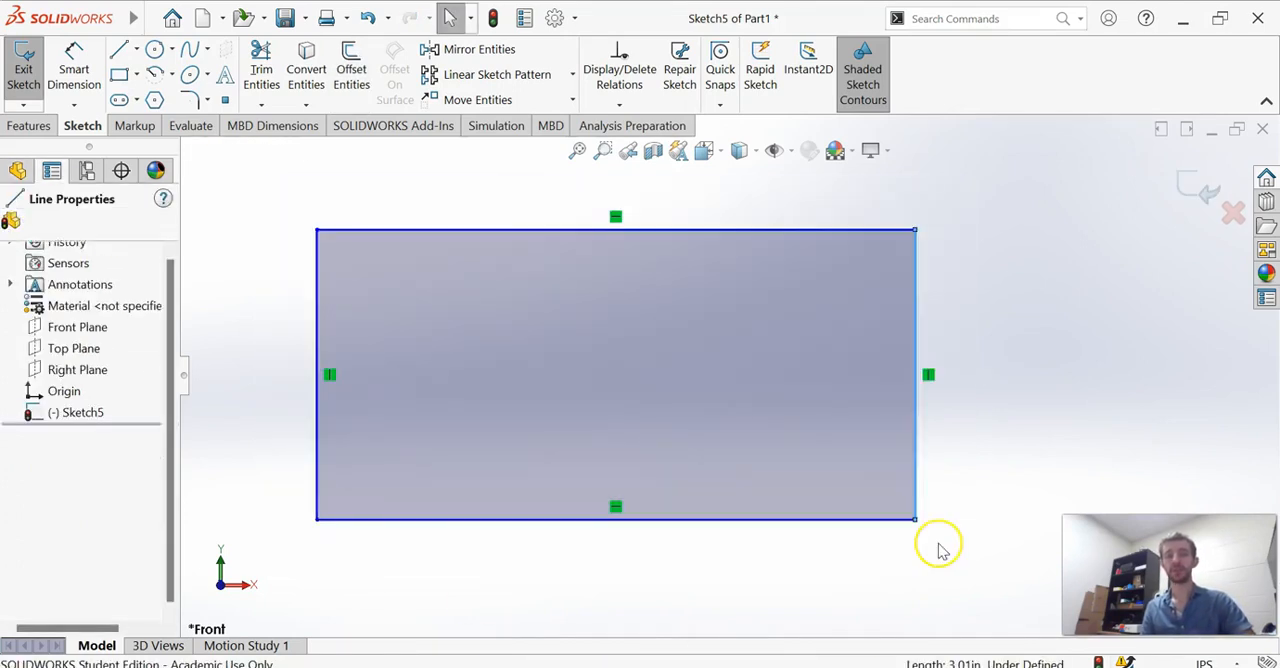
# Offset the rectangle's chained edges 0.5 in inward, with Bi-directional and Base geometry off and Reverse on
pyautogui.click(350, 70)
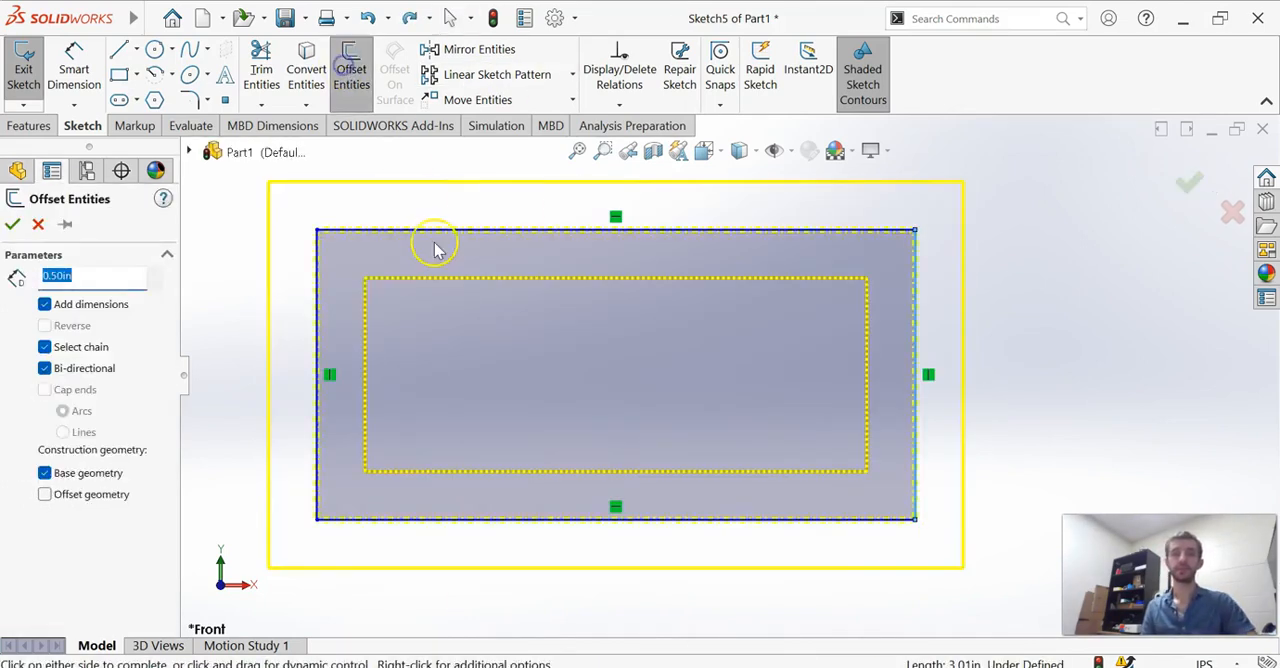
pyautogui.click(45, 474)
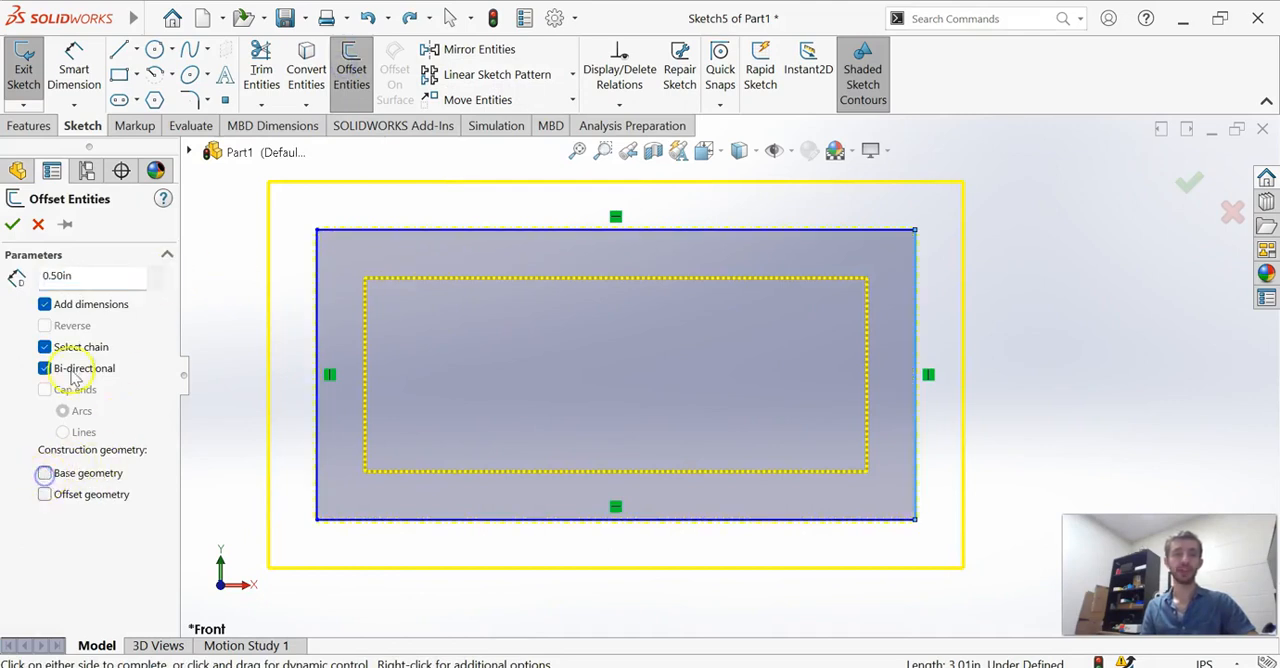
pyautogui.click(44, 369)
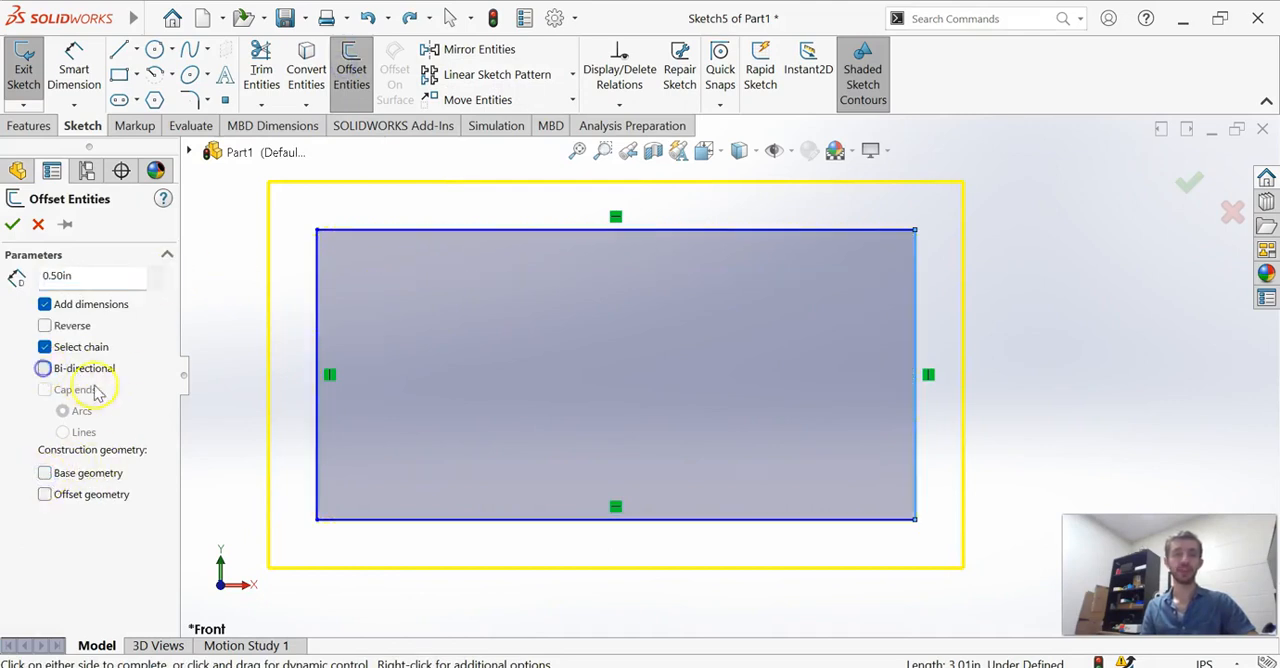
pyautogui.click(44, 325)
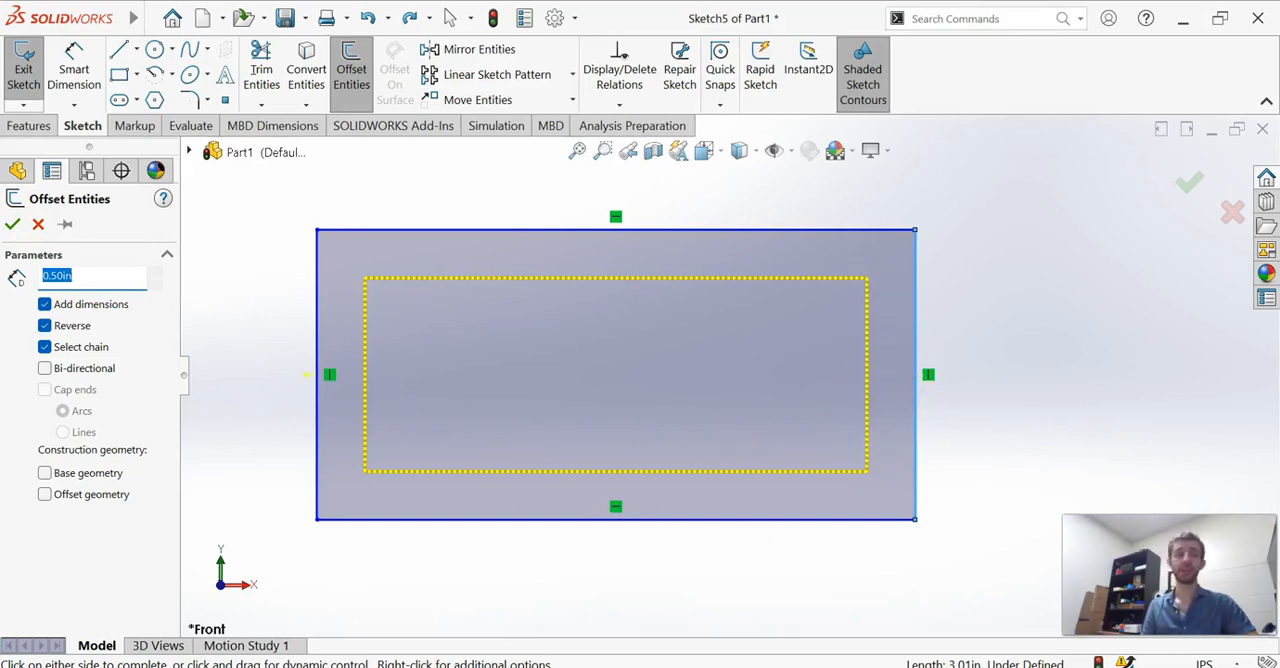
pyautogui.click(13, 225)
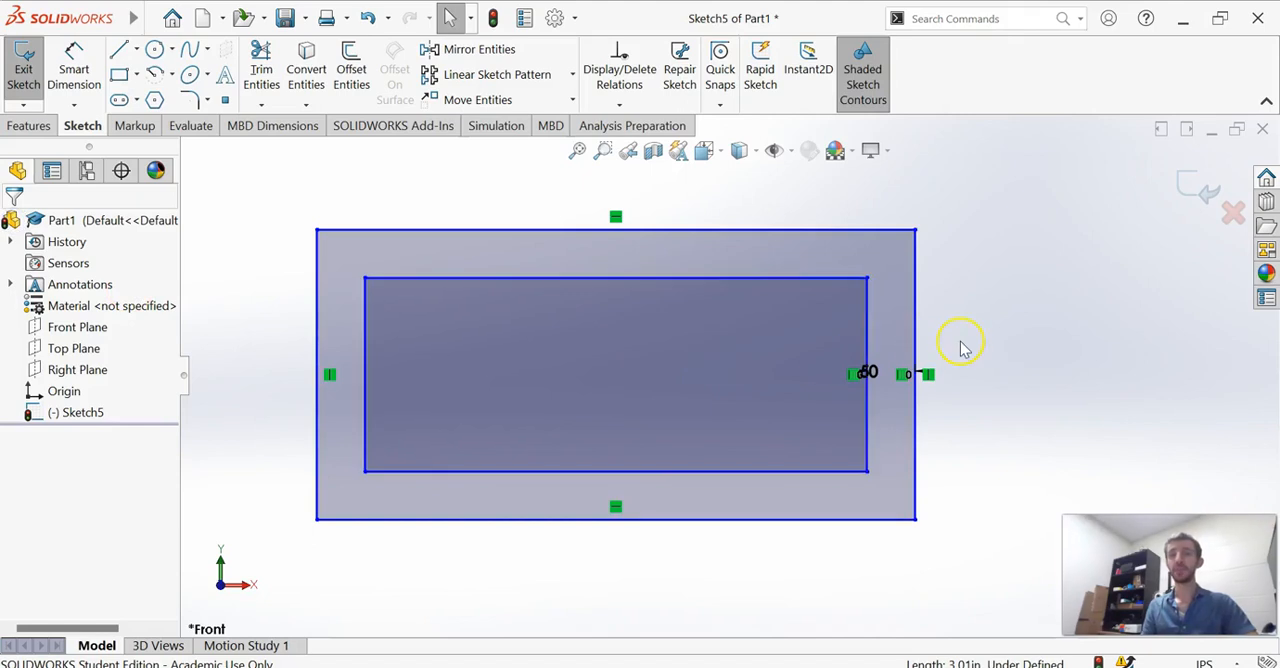
# Resize the offset pair by moving the outer rectangle's lower-right corner to about X 9.8 in, Y -3.03 in
pyautogui.moveTo(915, 520); pyautogui.dragTo(897, 565)
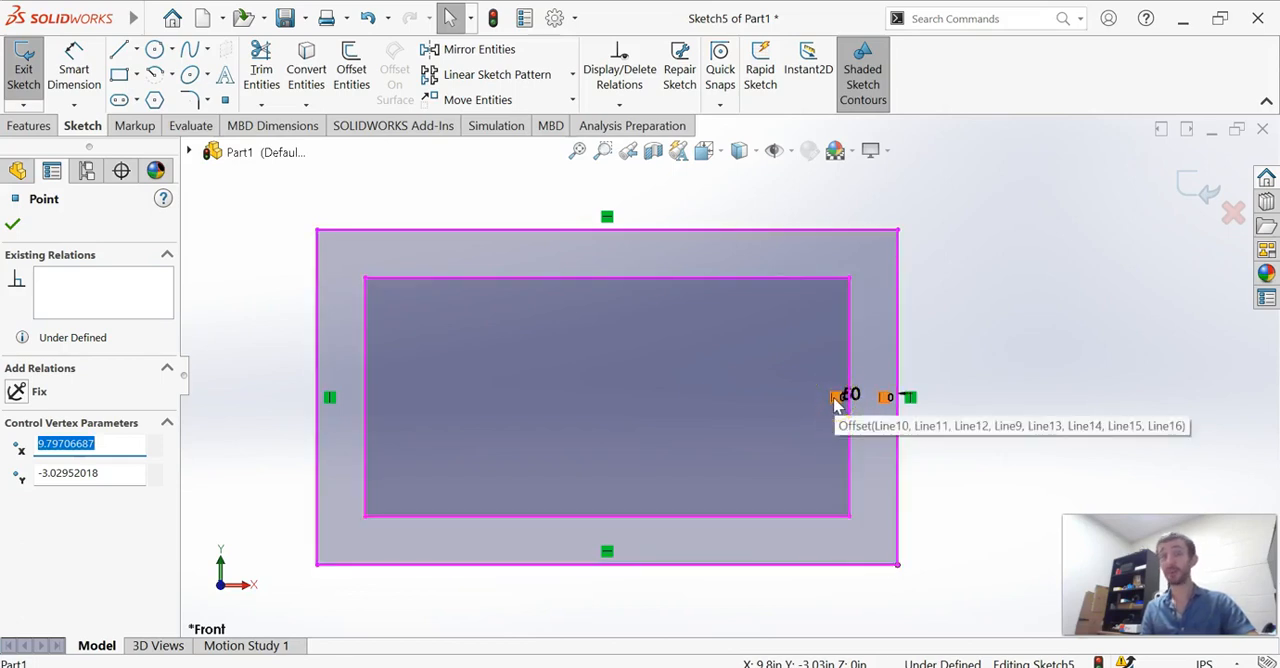
pyautogui.scroll(2, 577, 394)
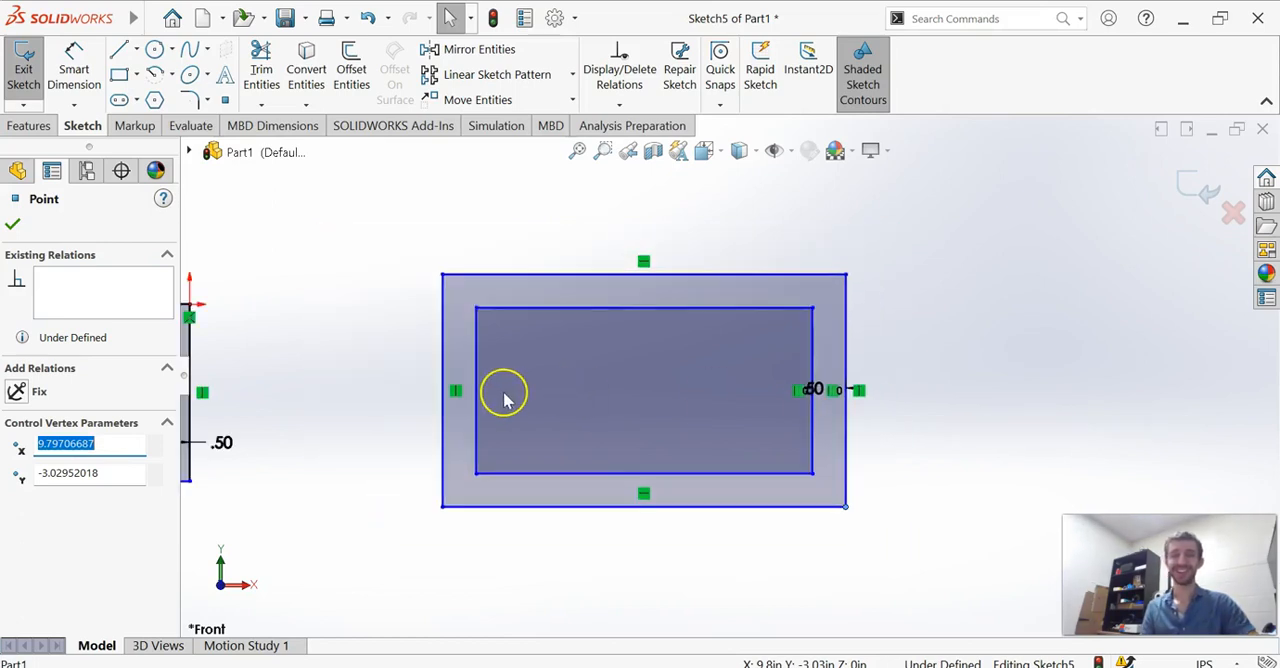
pyautogui.scroll(-2, 505, 397)
pyautogui.scroll(1, 505, 397)
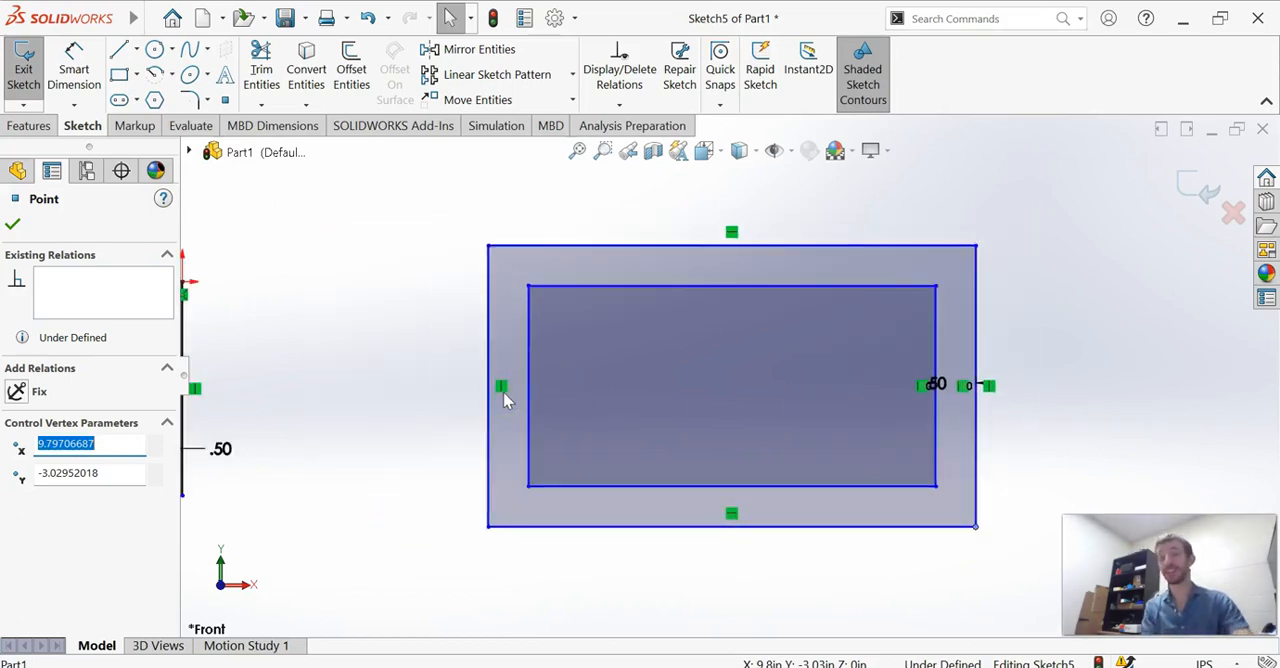
pyautogui.scroll(3, 829, 493)
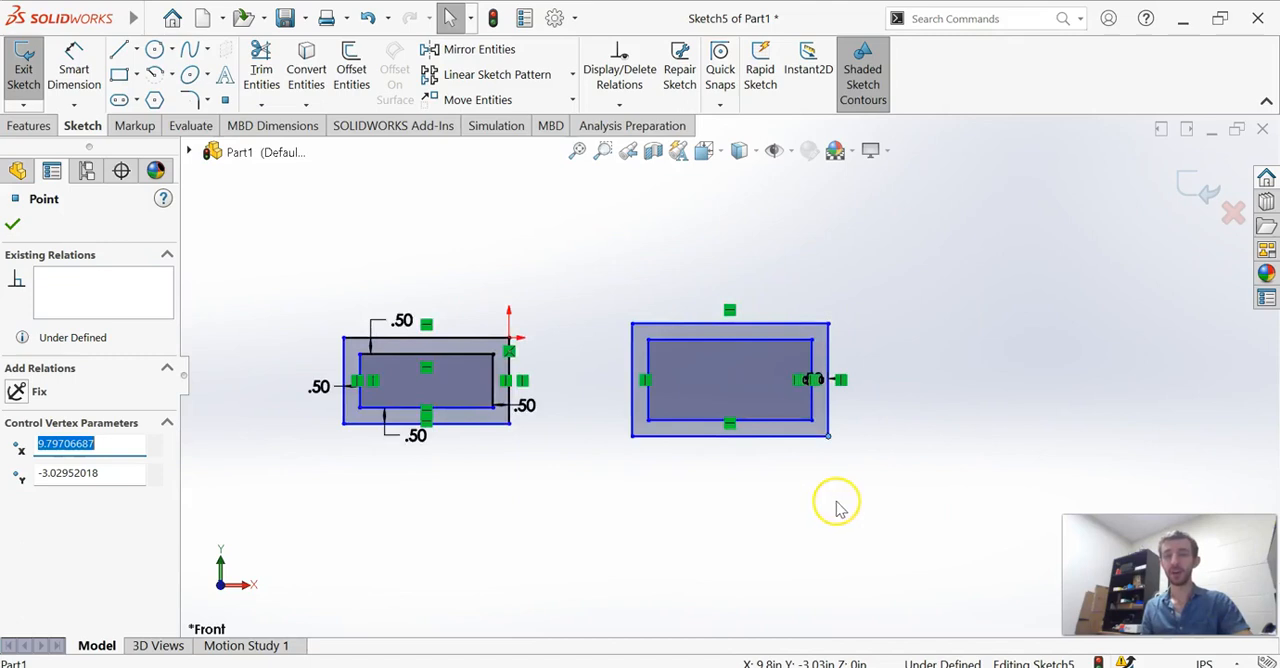
# Sketch an open S-shaped spline through four points below and to the right of the offset rectangles
pyautogui.scroll(-1, 829, 500)
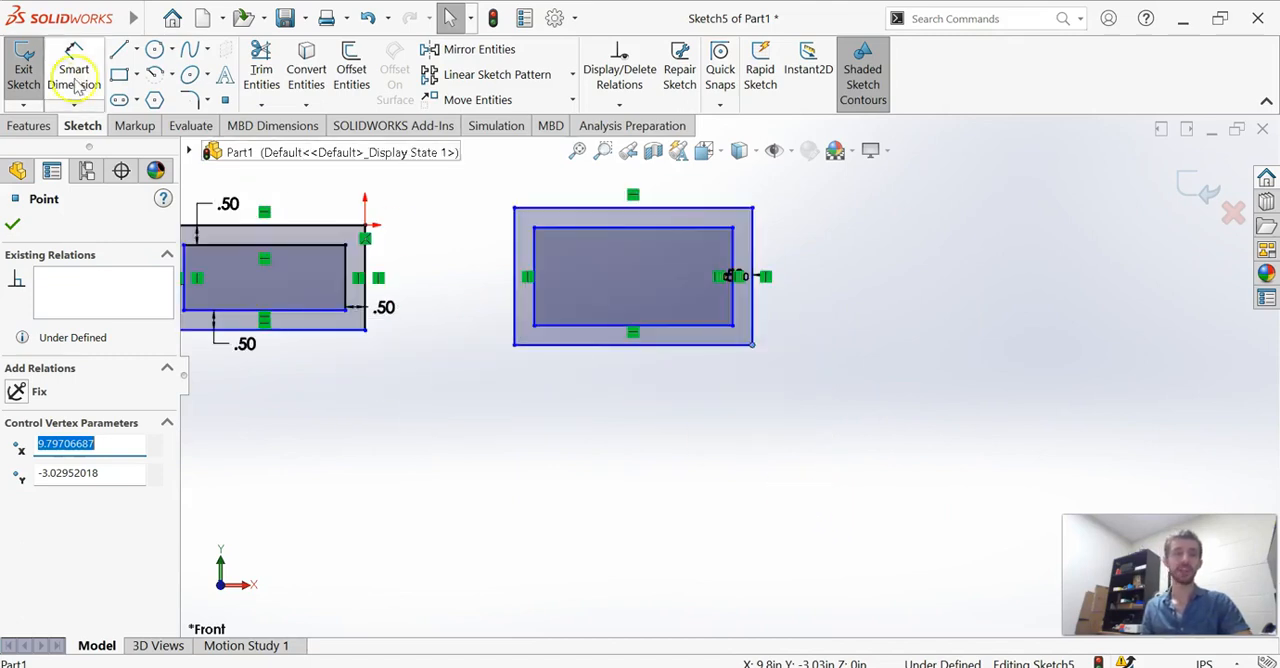
pyautogui.click(189, 50)
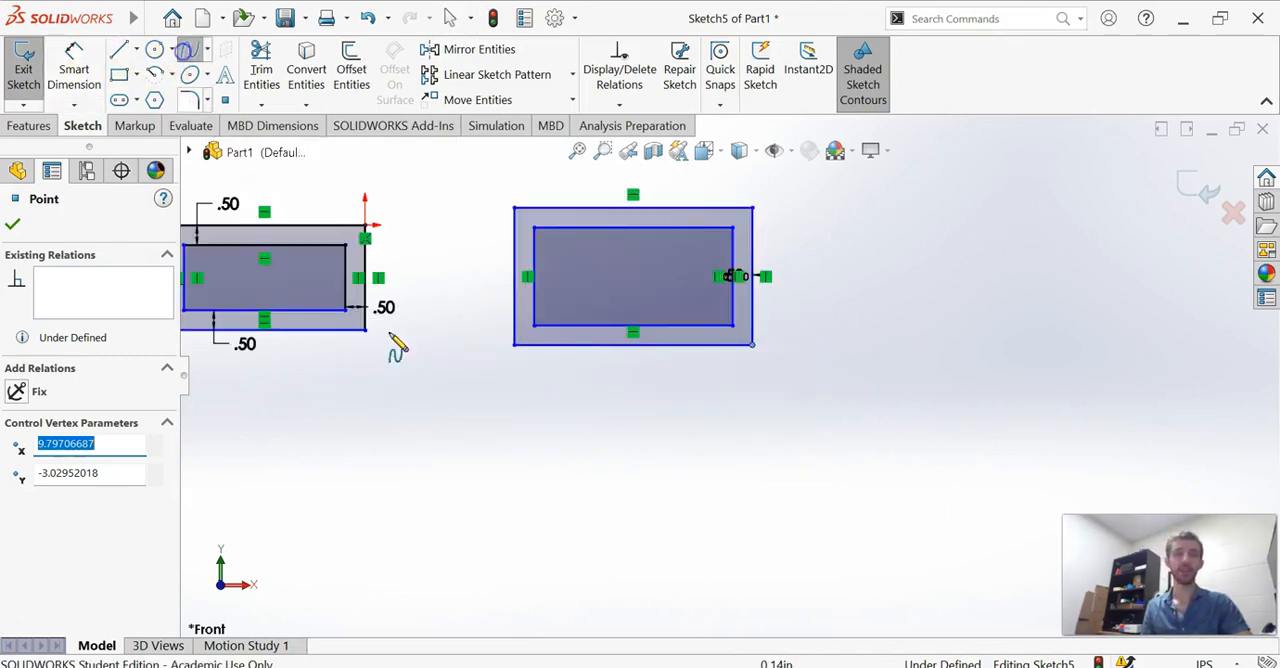
pyautogui.click(457, 581)
pyautogui.click(695, 567)
pyautogui.click(991, 311)
pyautogui.click(1108, 383)
pyautogui.press('Escape')
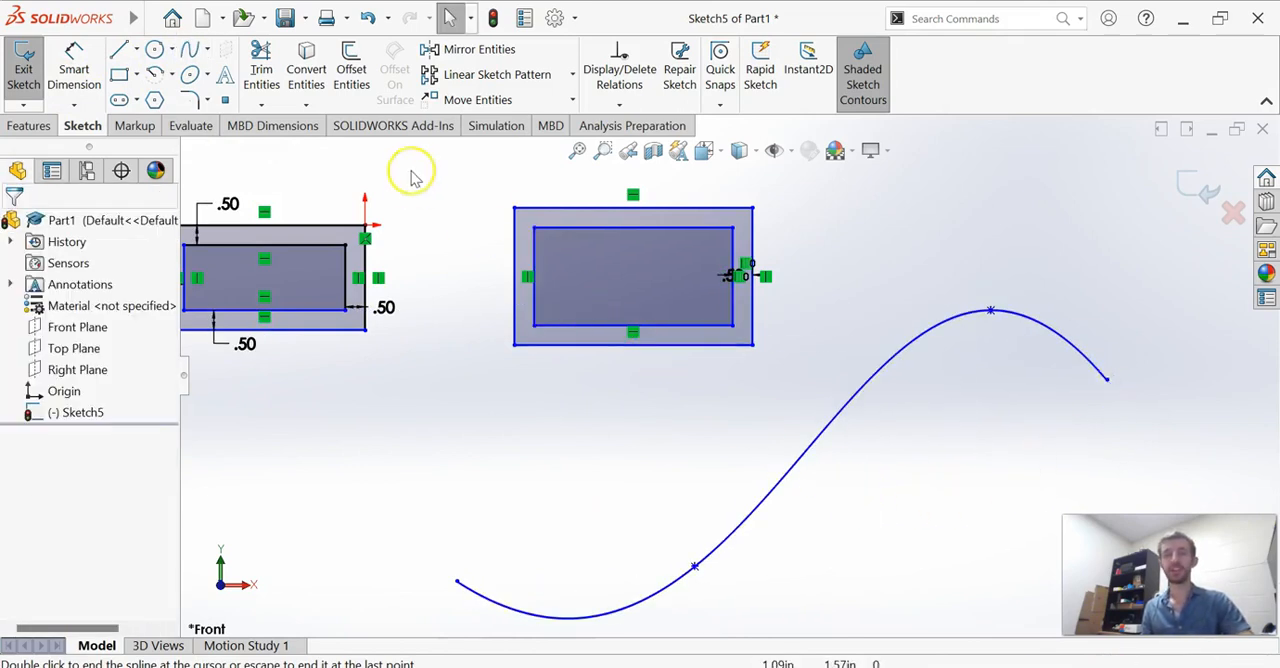
# Preview a 0.5 in offset of the spline with Cap ends on, comparing arc caps with line caps
pyautogui.click(351, 70)
pyautogui.click(783, 488)
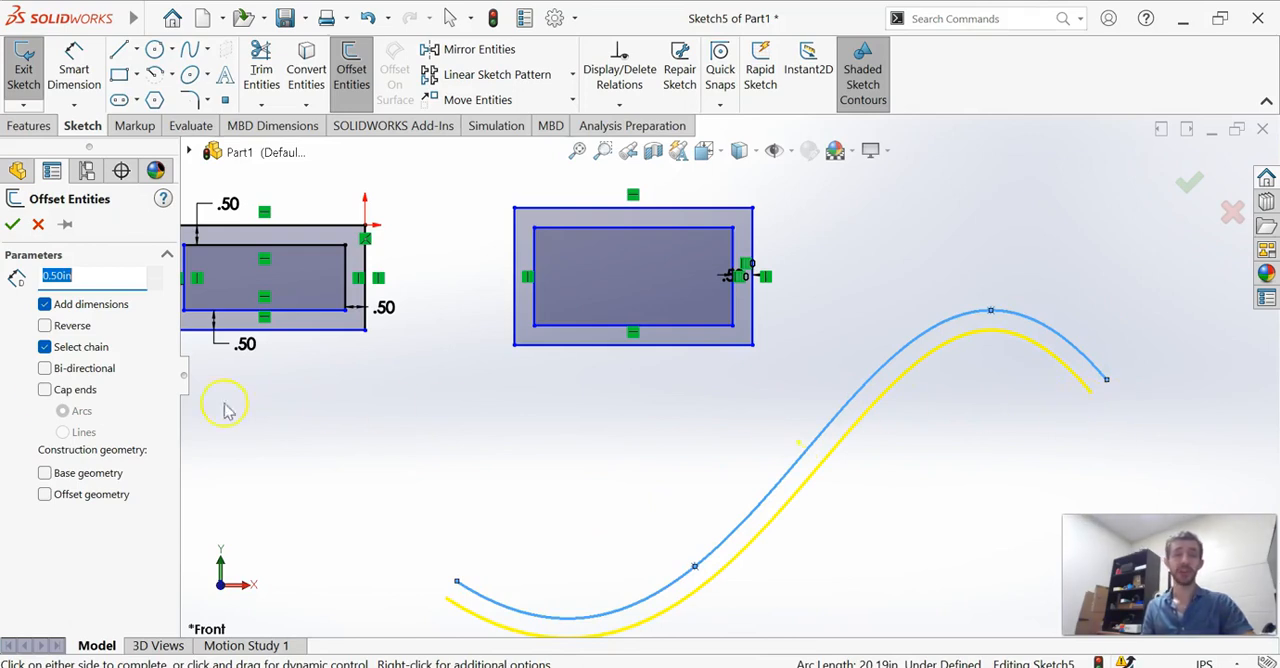
pyautogui.click(45, 391)
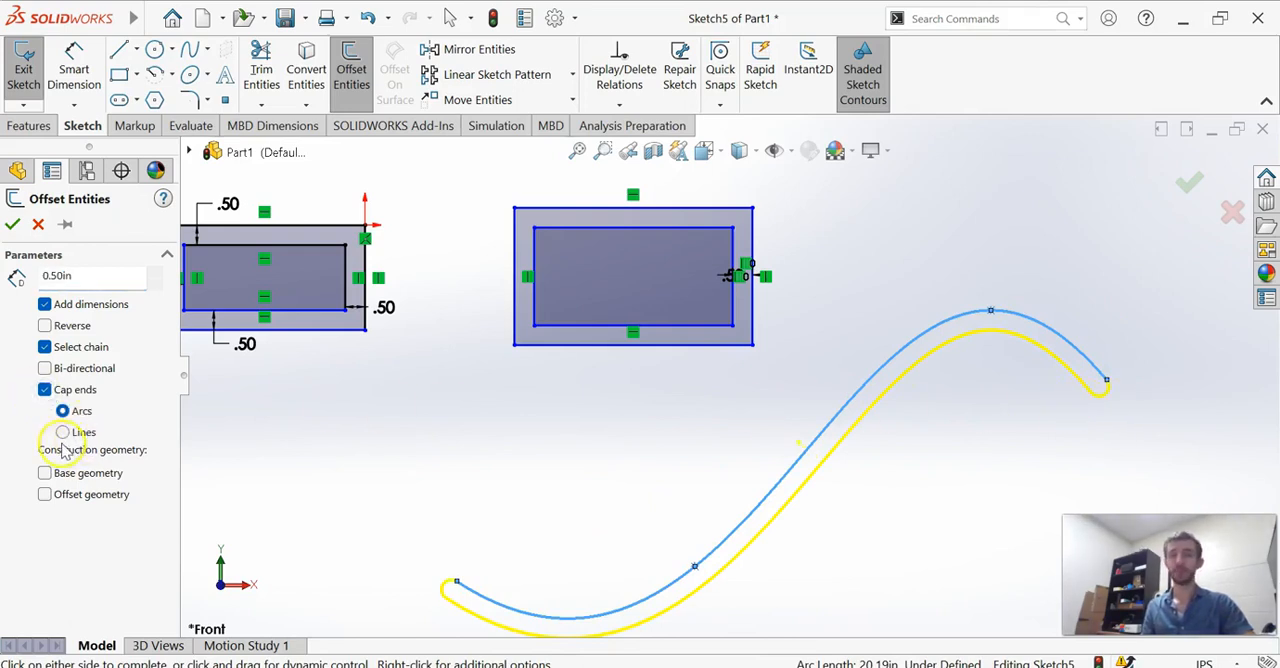
pyautogui.click(64, 433)
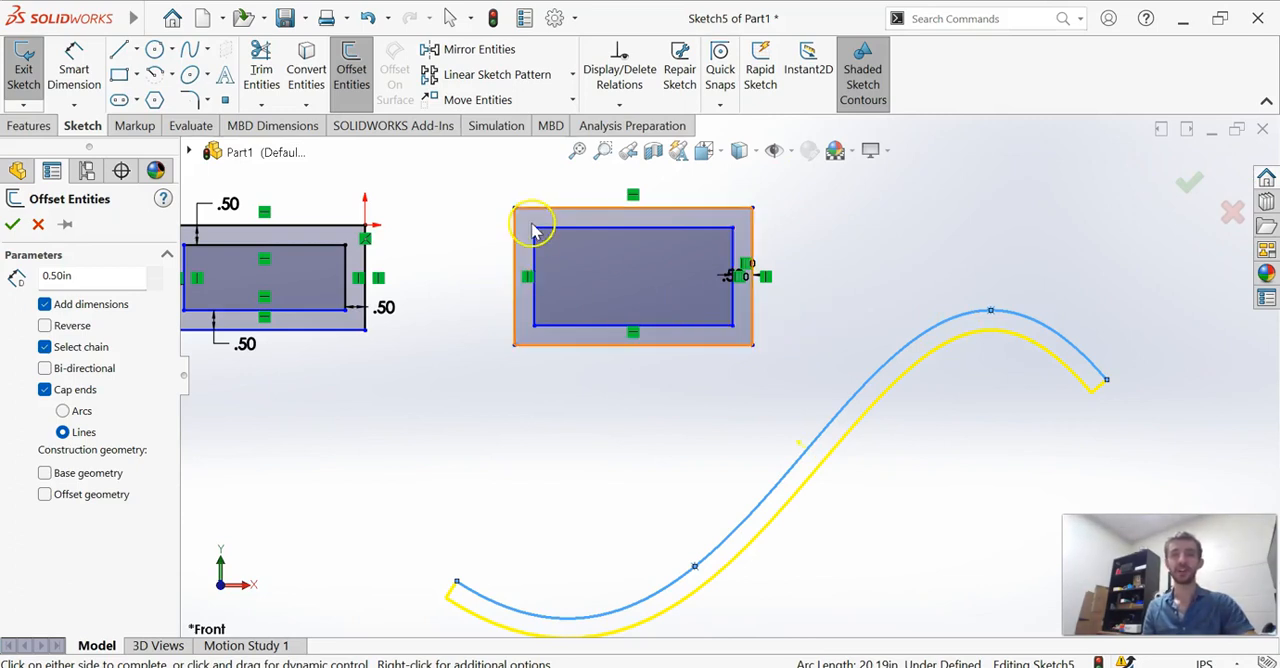
# Try to fillet the upper-left corner of the outer offset rectangle with a 0.5 in radius and cancel the command
pyautogui.scroll(-5, 629, 291)
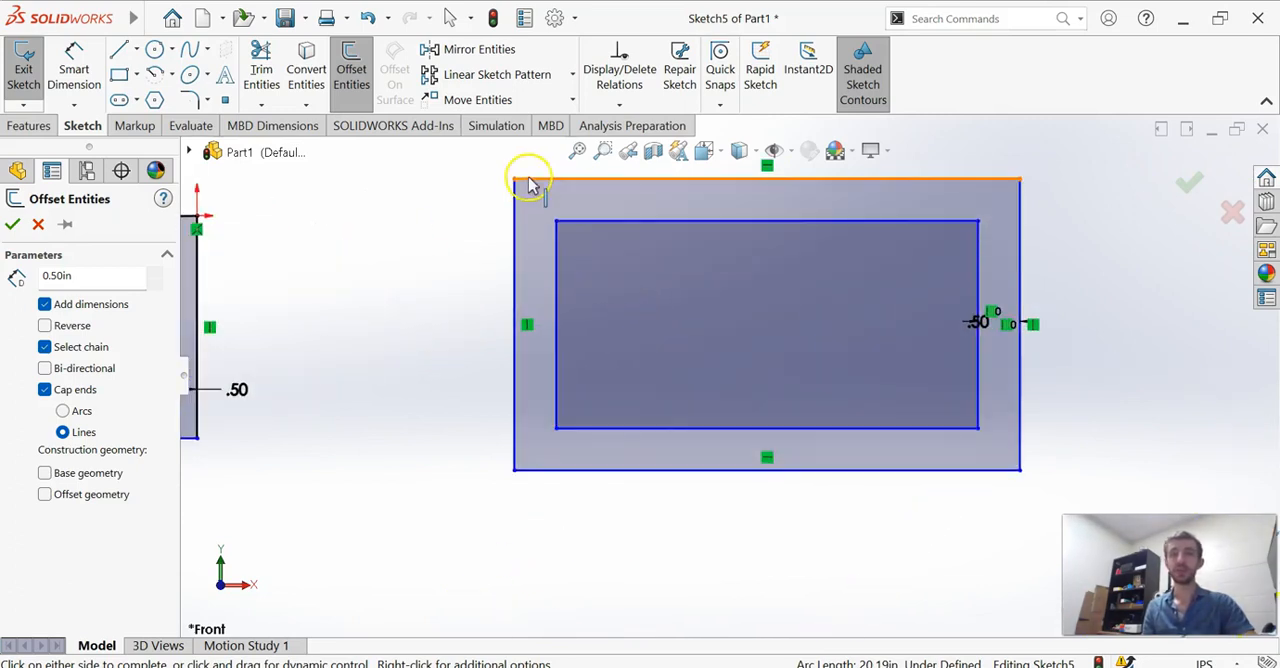
pyautogui.click(545, 222)
pyautogui.click(189, 98)
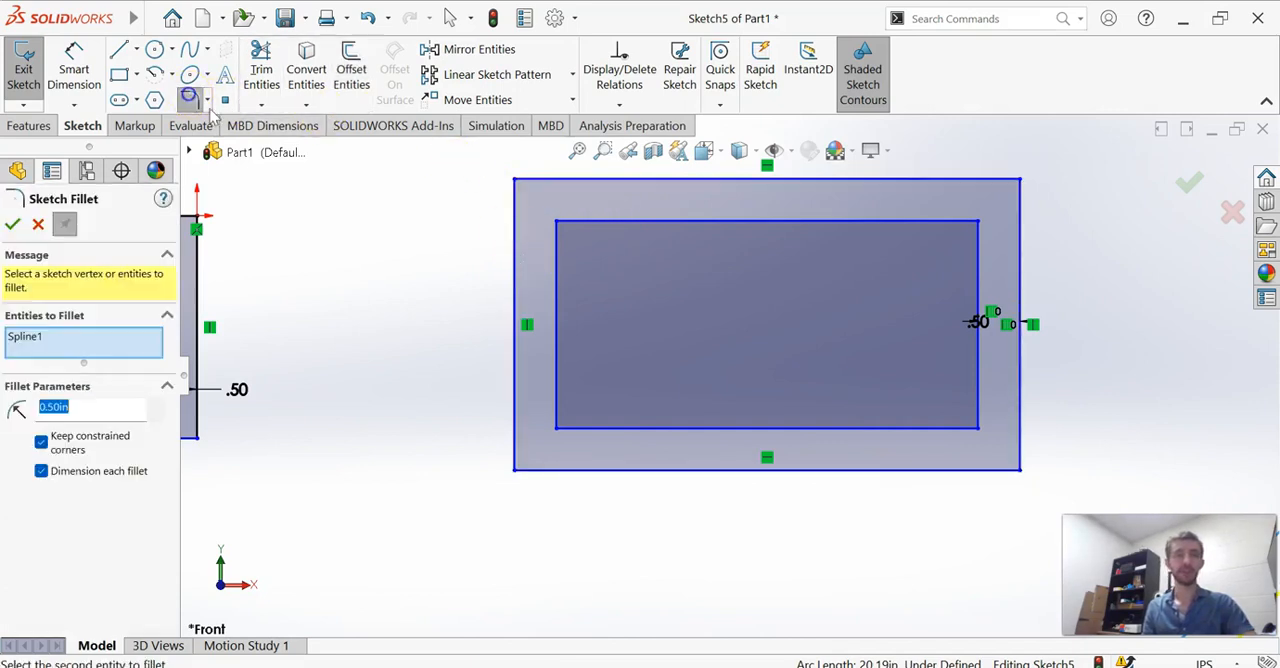
pyautogui.click(540, 181)
pyautogui.click(515, 230)
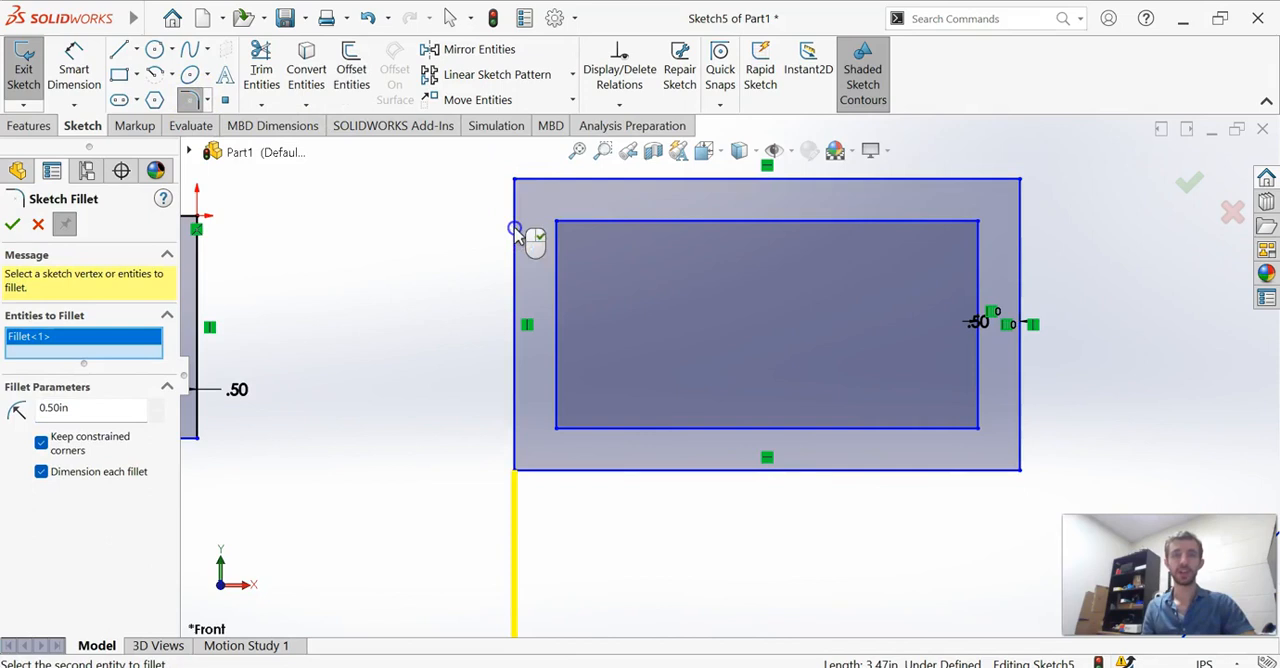
pyautogui.scroll(8, 637, 576)
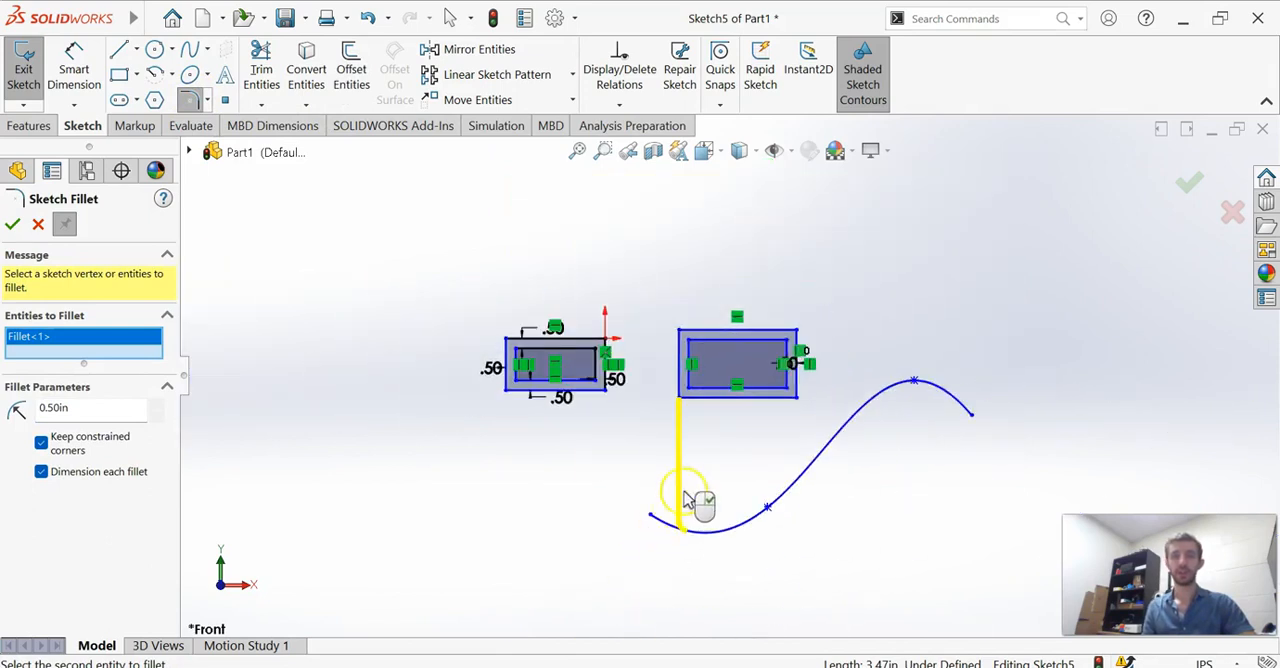
pyautogui.click(40, 226)
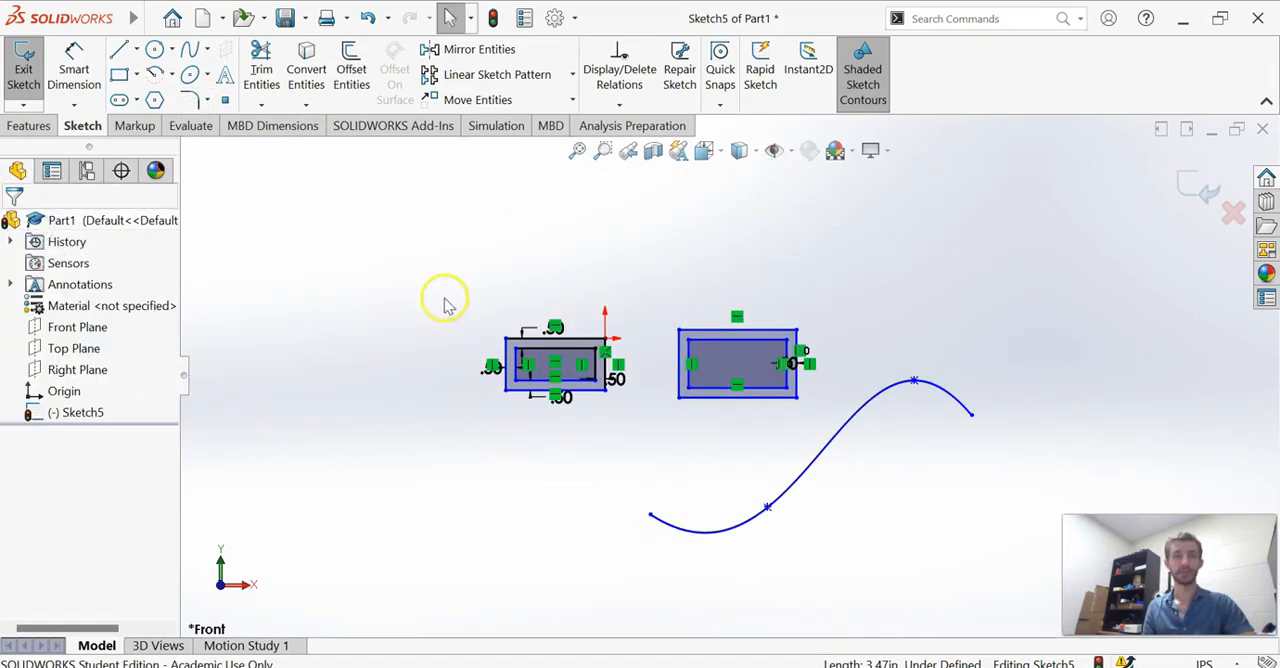
pyautogui.scroll(-4, 738, 330)
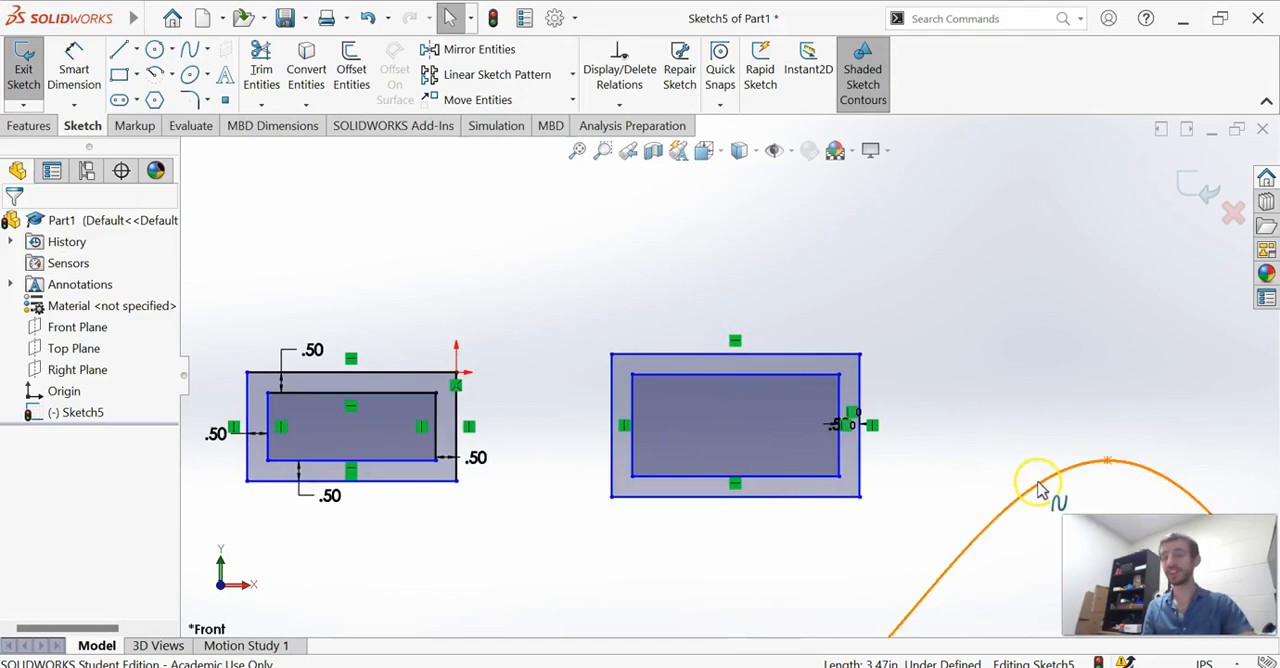
pyautogui.scroll(-1, 592, 368)
pyautogui.scroll(-1, 678, 348)
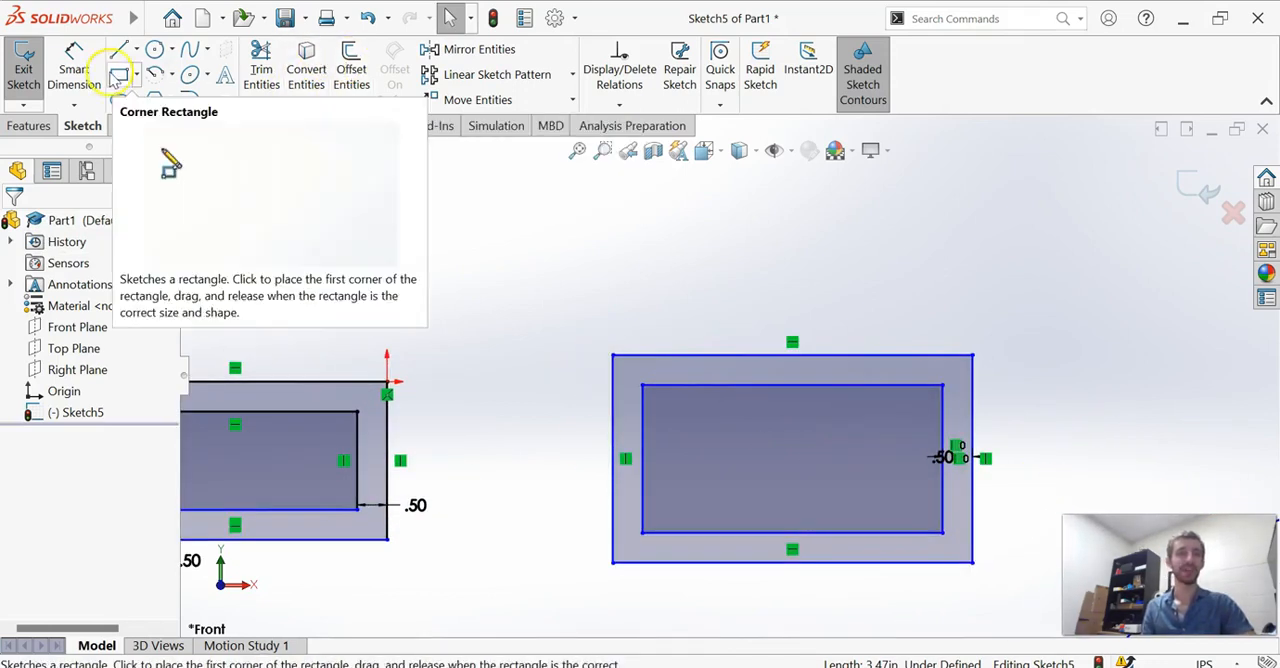
pyautogui.click(156, 77)
pyautogui.click(664, 355)
pyautogui.click(612, 402)
pyautogui.press('Escape')
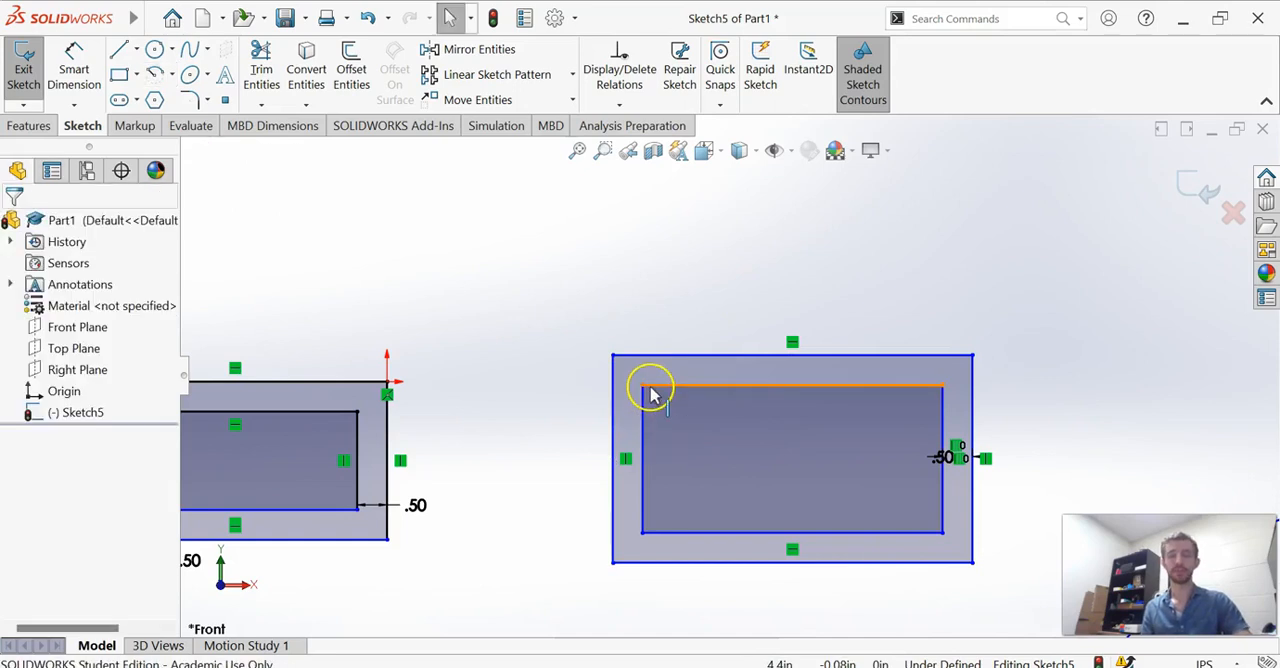
# Fillet the upper-left corners of the outer and inner offset rectangles, each with a 0.5 in radius
pyautogui.click(187, 105)
pyautogui.click(650, 357)
pyautogui.click(617, 400)
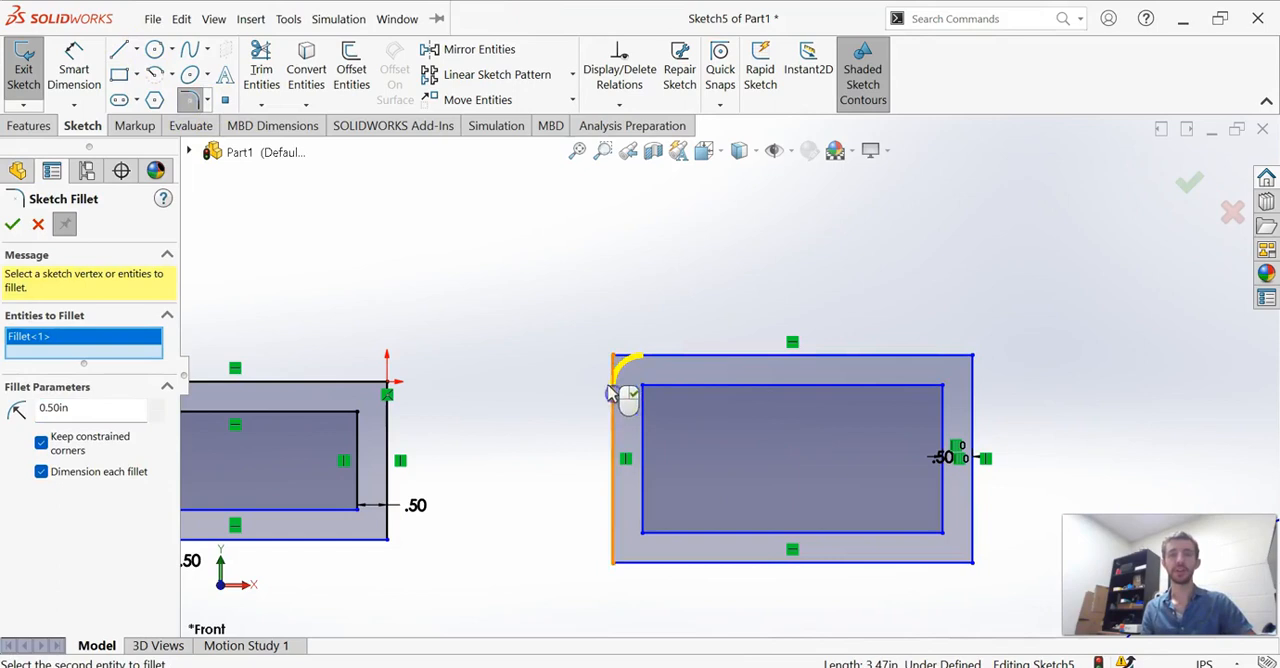
pyautogui.click(16, 224)
pyautogui.scroll(-5, 697, 449)
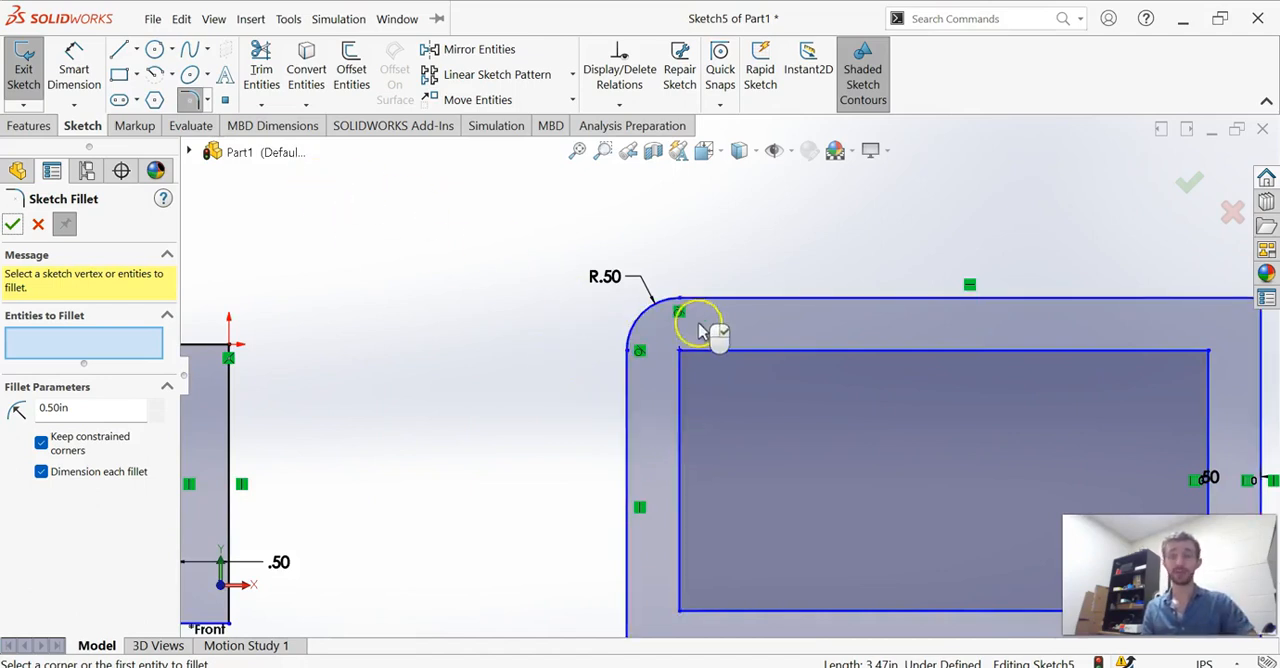
pyautogui.click(682, 355)
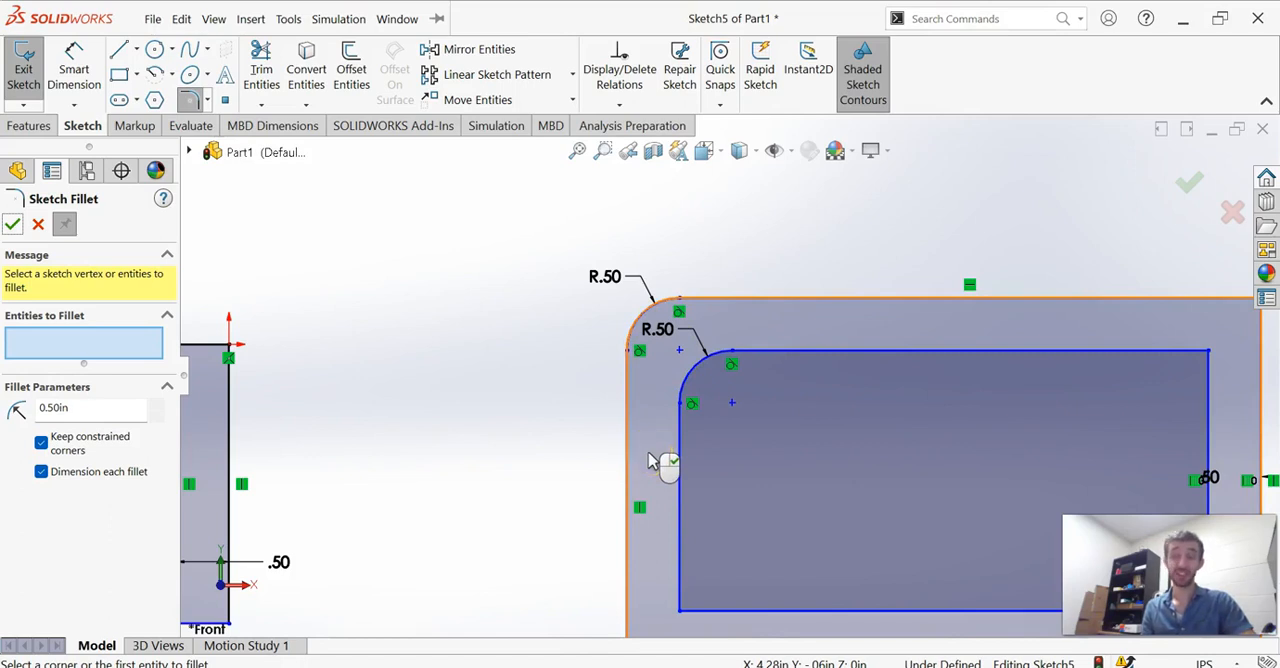
pyautogui.scroll(3, 740, 460)
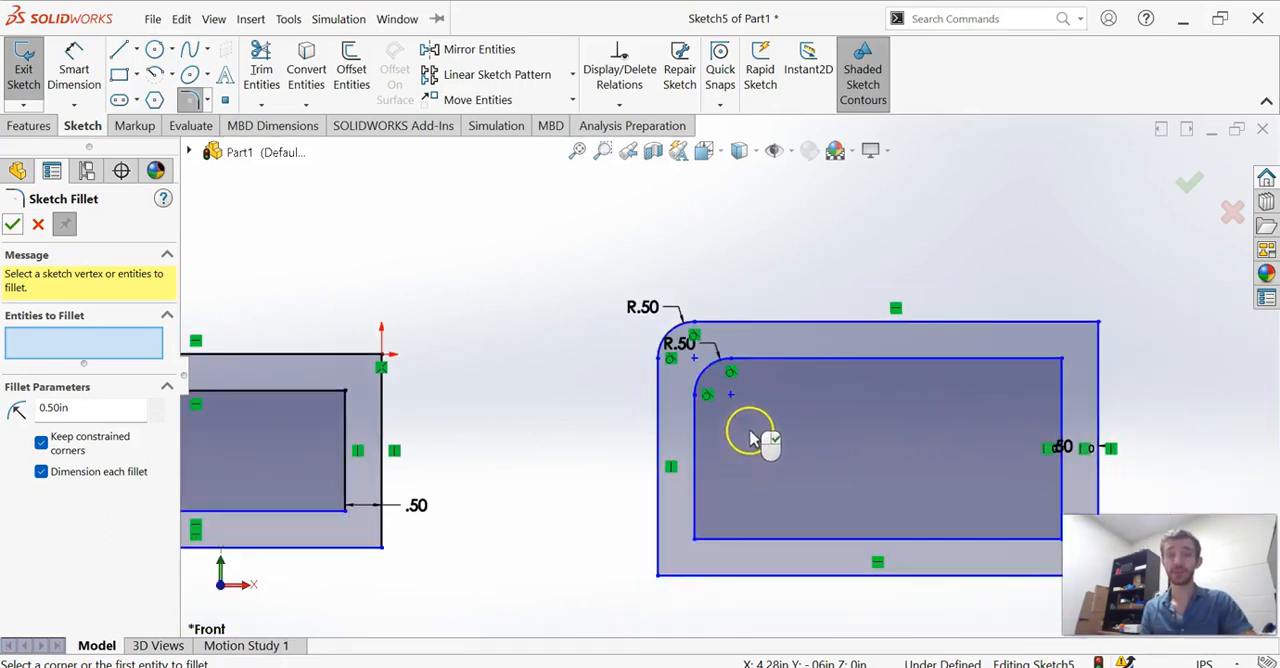
pyautogui.scroll(1, 795, 393)
pyautogui.scroll(-3, 795, 393)
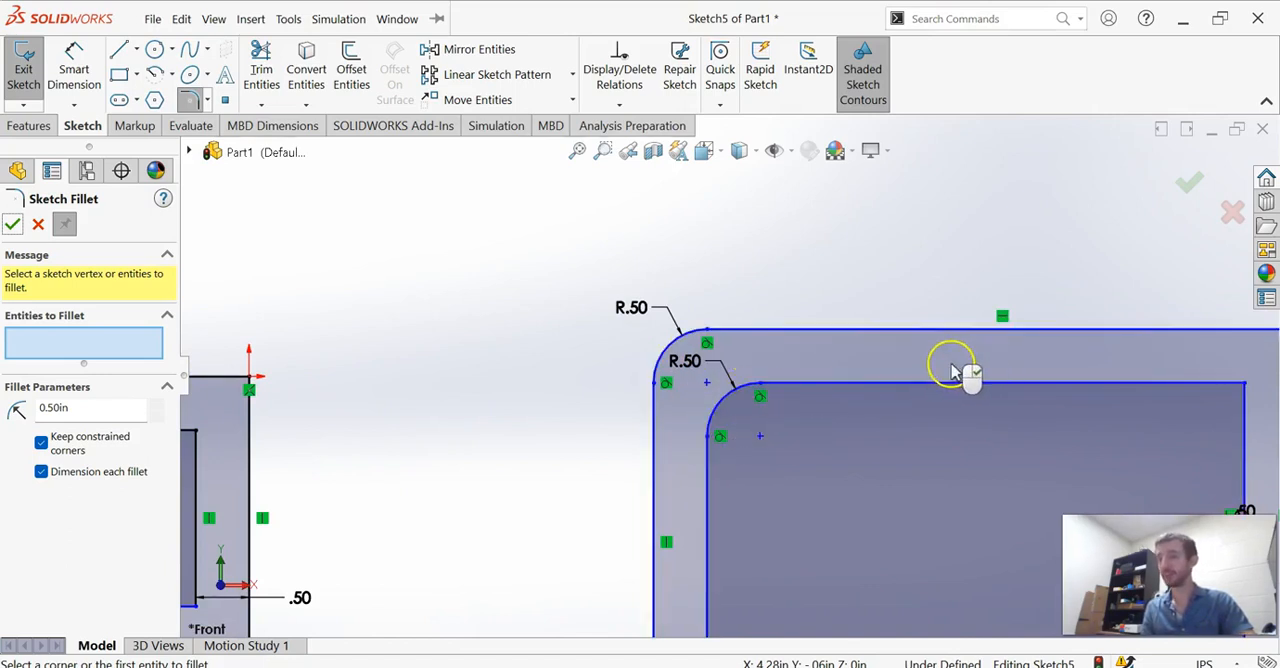
pyautogui.scroll(3, 714, 557)
pyautogui.scroll(-2, 826, 451)
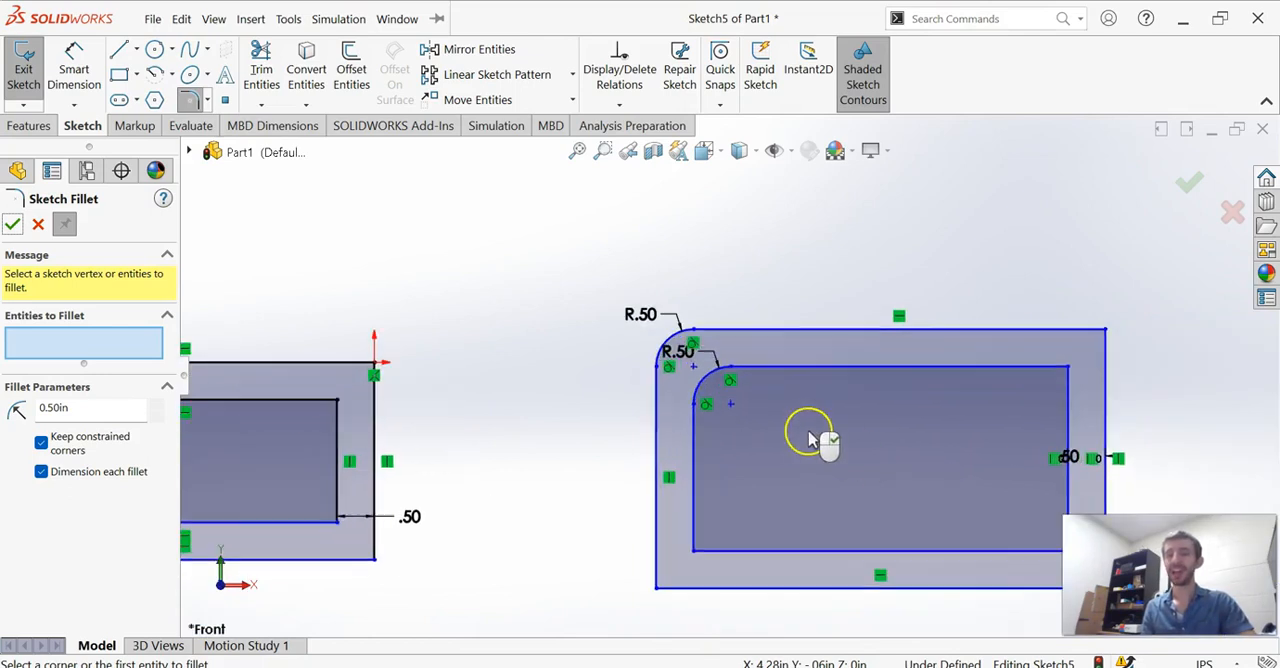
pyautogui.click(37, 228)
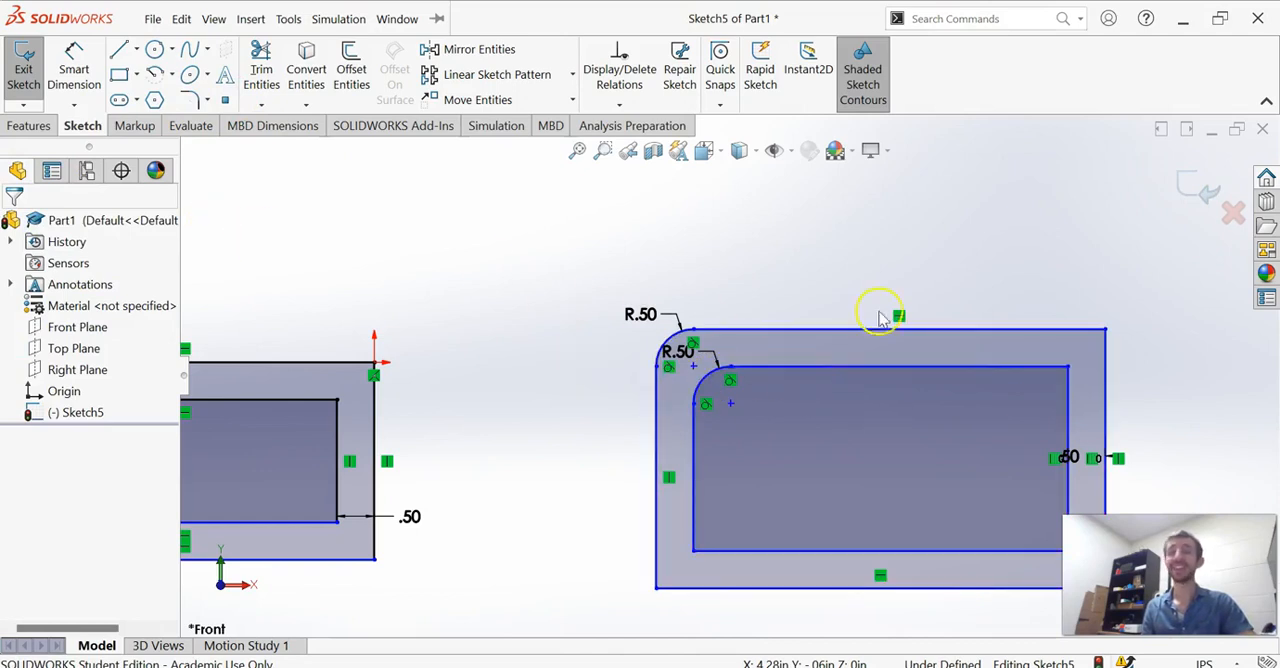
# Delete the filleted inner rectangle, the outer rectangle's right side and both fillet radius dimensions
pyautogui.scroll(3, 727, 375)
pyautogui.scroll(-5, 857, 391)
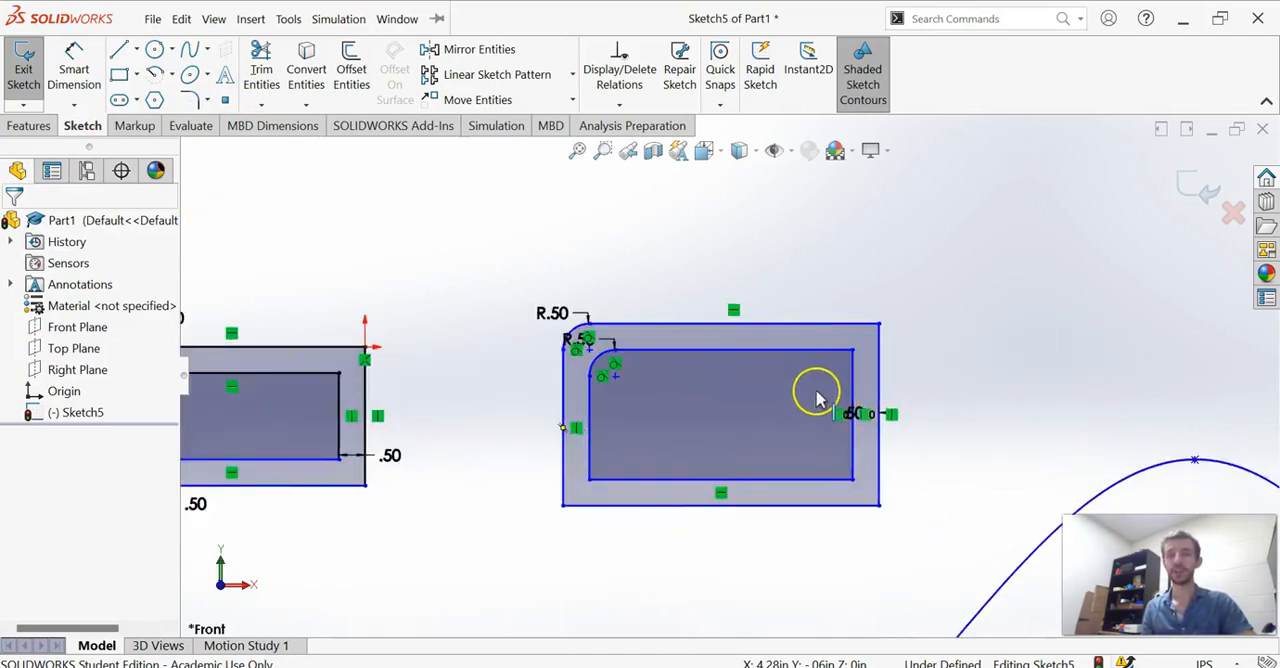
pyautogui.moveTo(882, 318); pyautogui.dragTo(880, 257)
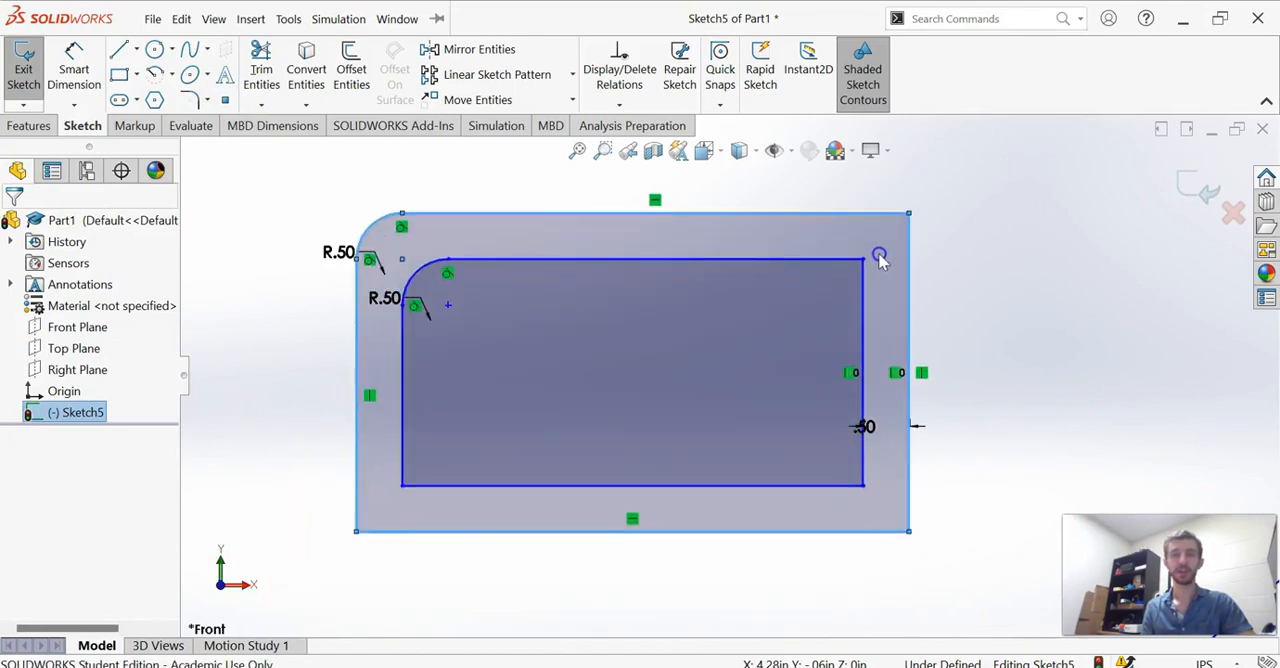
pyautogui.click(231, 230)
pyautogui.moveTo(1000, 224); pyautogui.dragTo(382, 508)
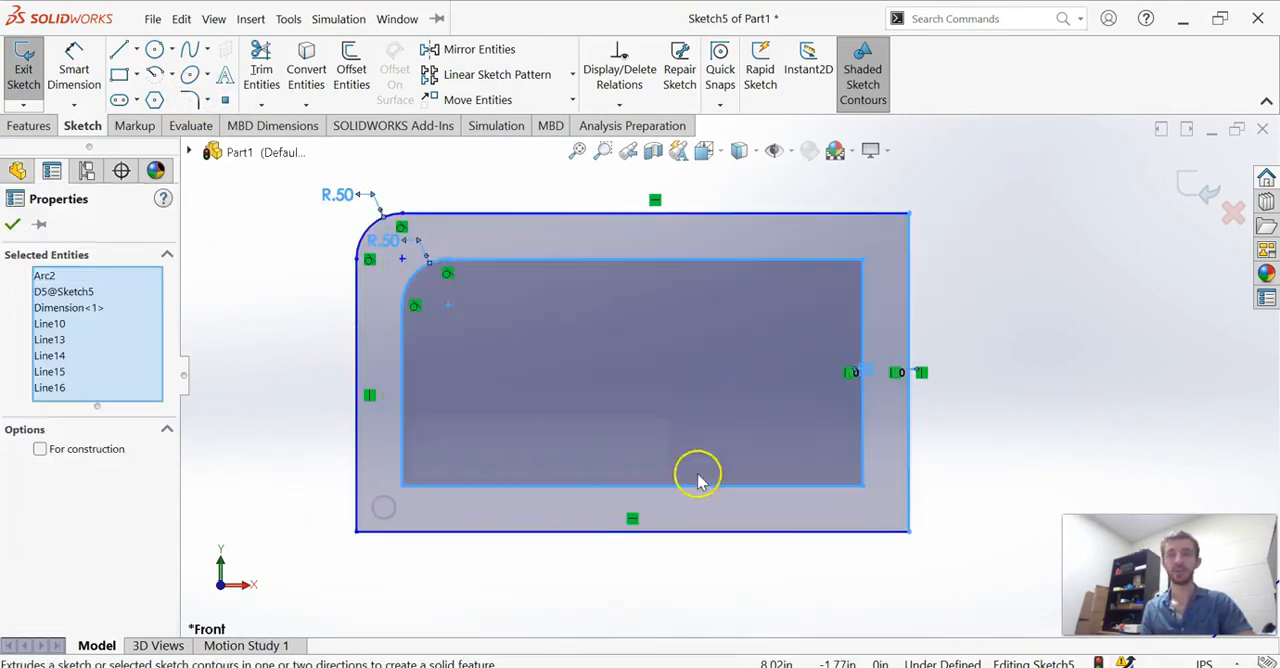
pyautogui.press('Delete')
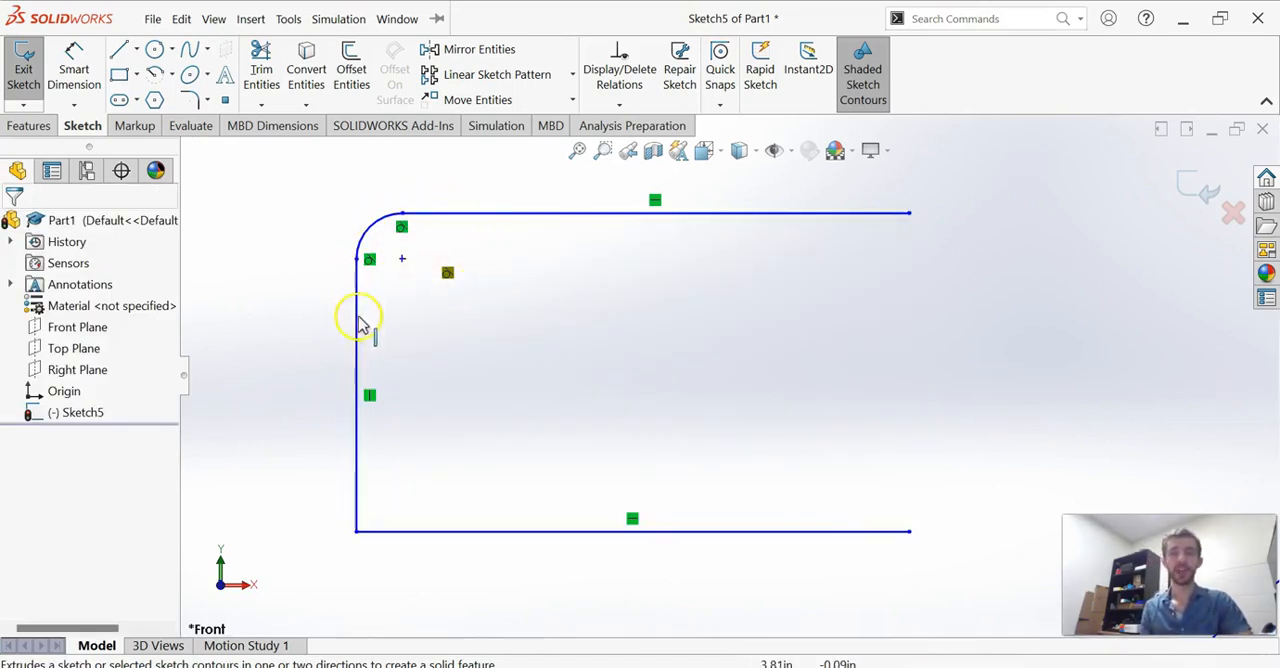
pyautogui.click(447, 275)
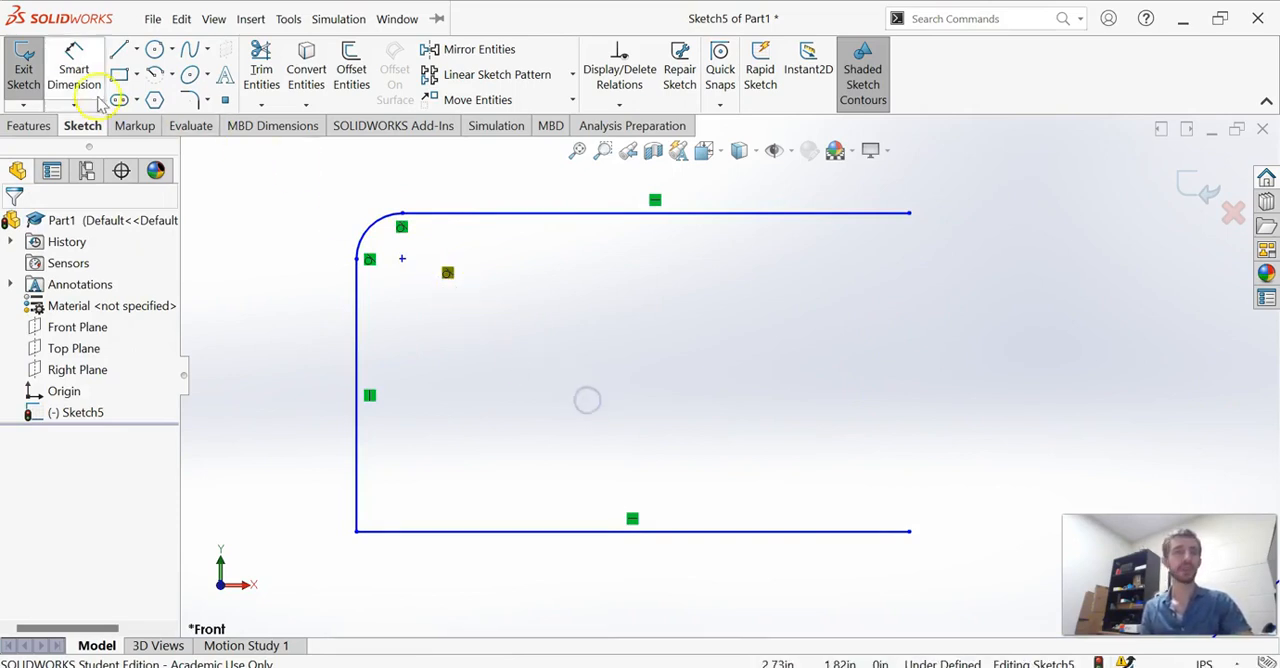
# Offset the open filleted profile 0.5 in outward as a chain with line cap ends, comparing the reversed direction before accepting
pyautogui.click(424, 214)
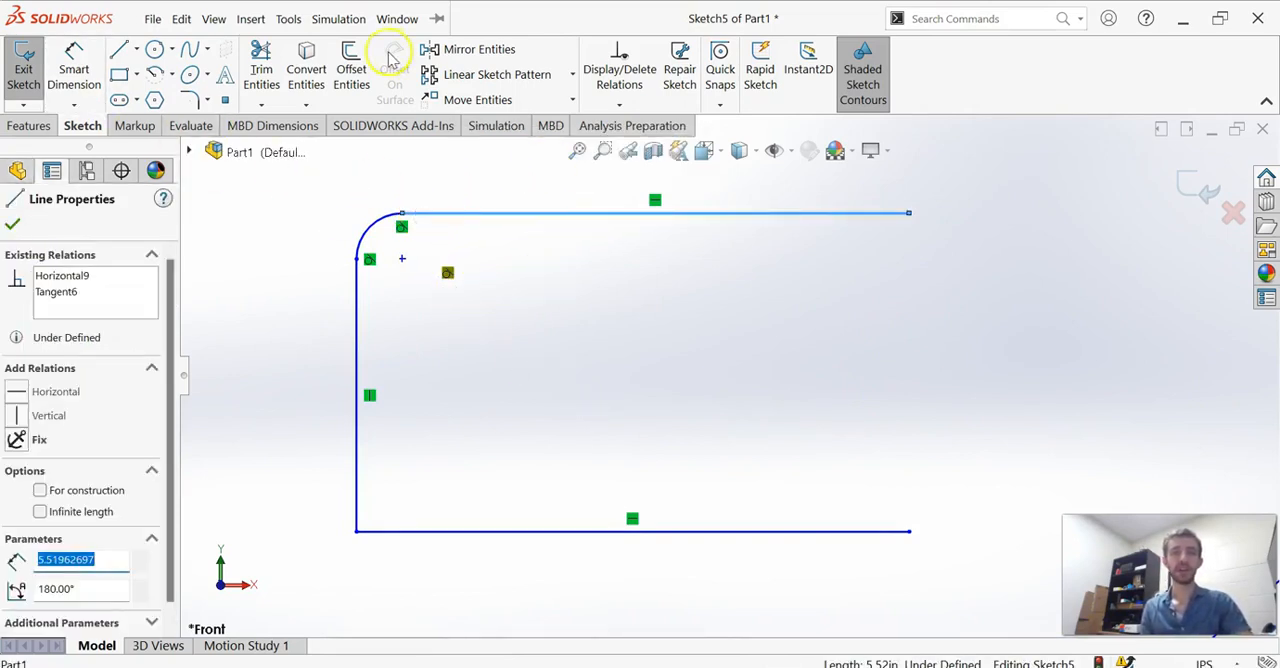
pyautogui.click(351, 72)
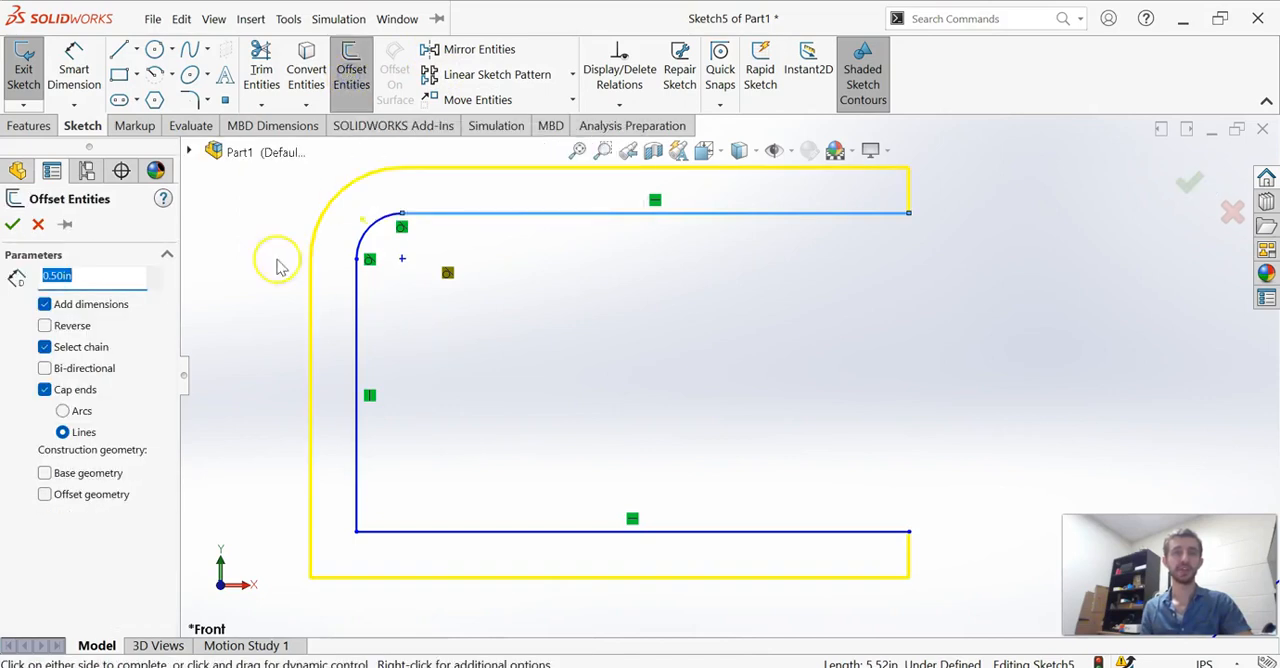
pyautogui.click(45, 326)
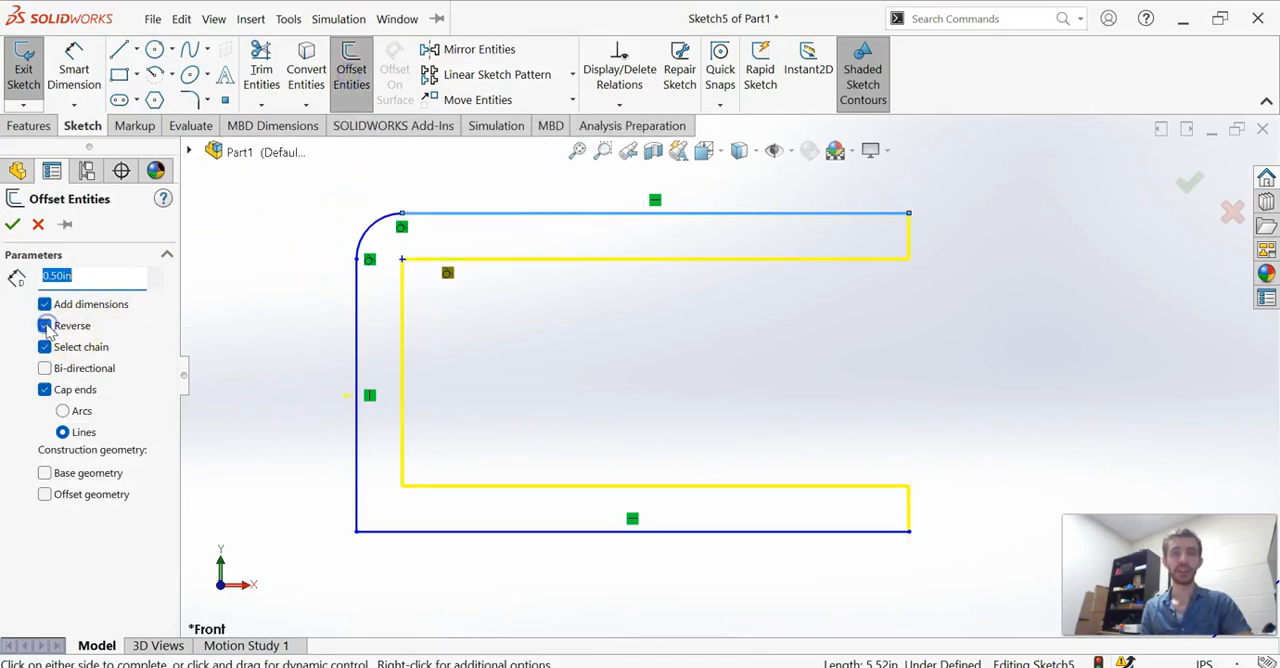
pyautogui.click(45, 326)
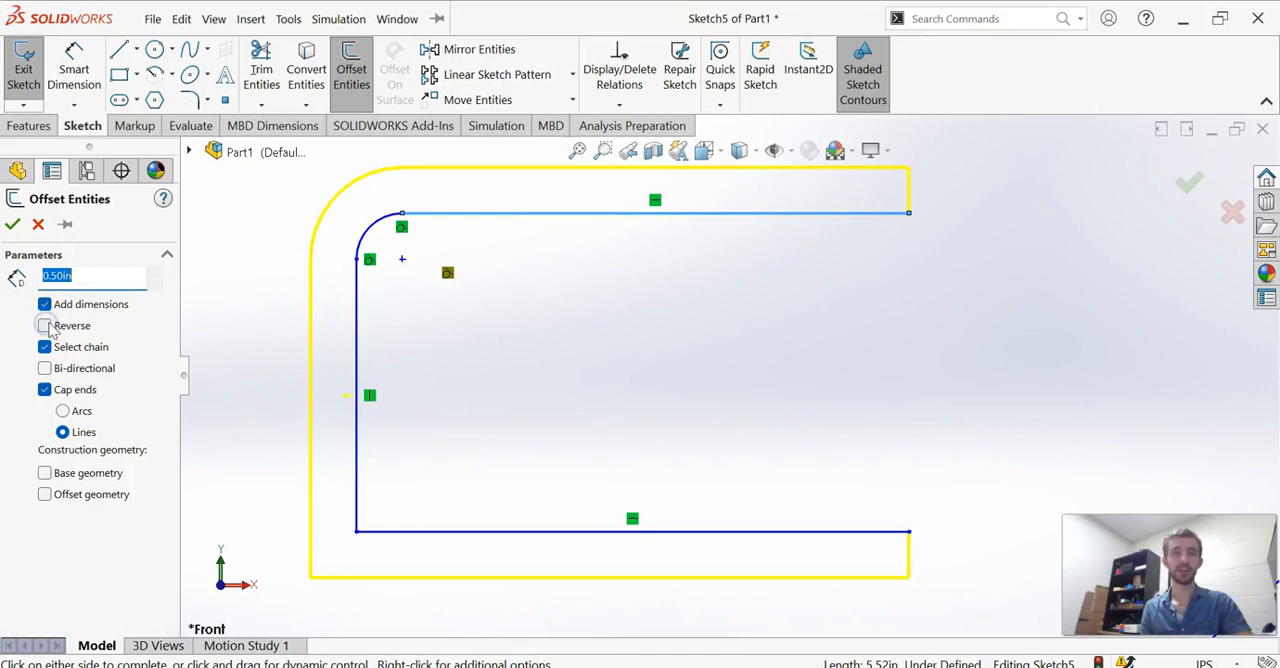
pyautogui.click(12, 224)
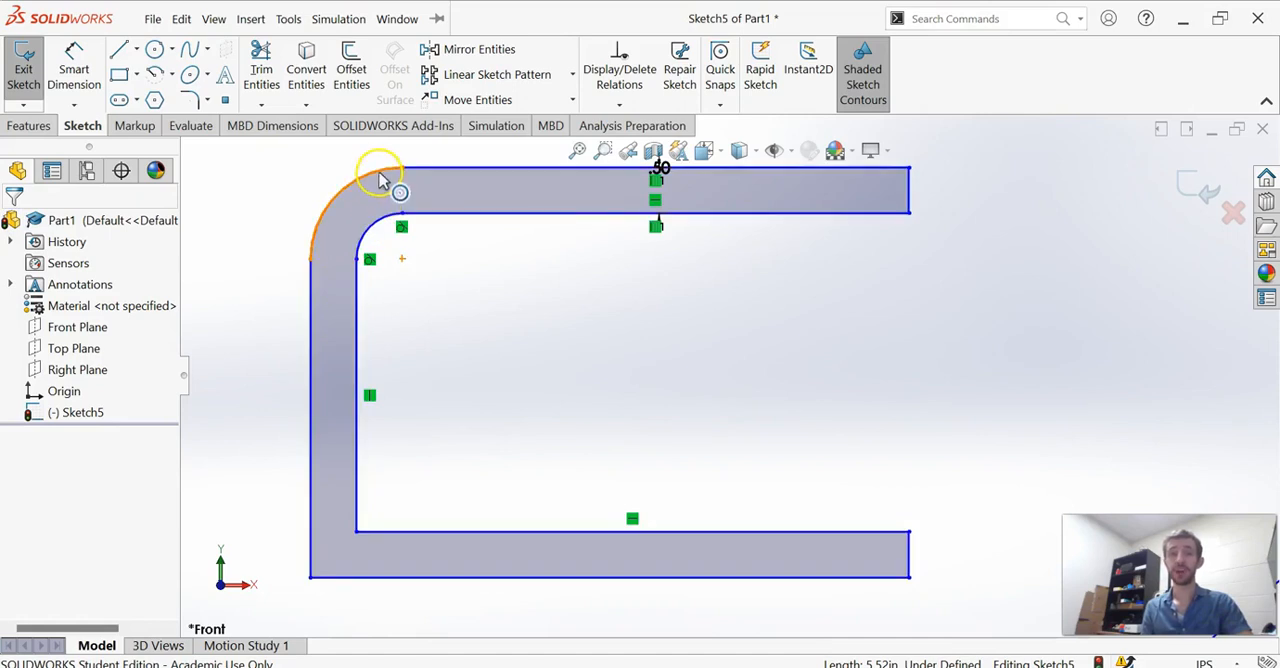
# Check the radii of the outer and inner corner arcs with Smart Dimension without placing any dimensions
pyautogui.click(76, 70)
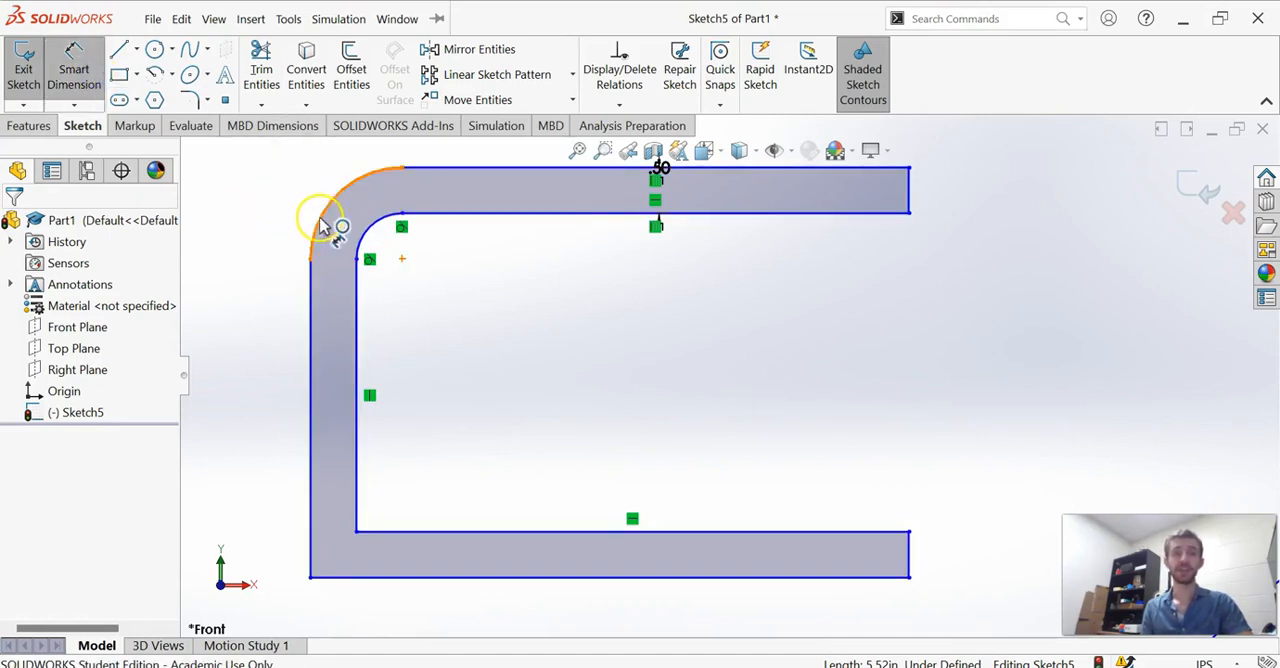
pyautogui.click(320, 226)
pyautogui.press('Escape')
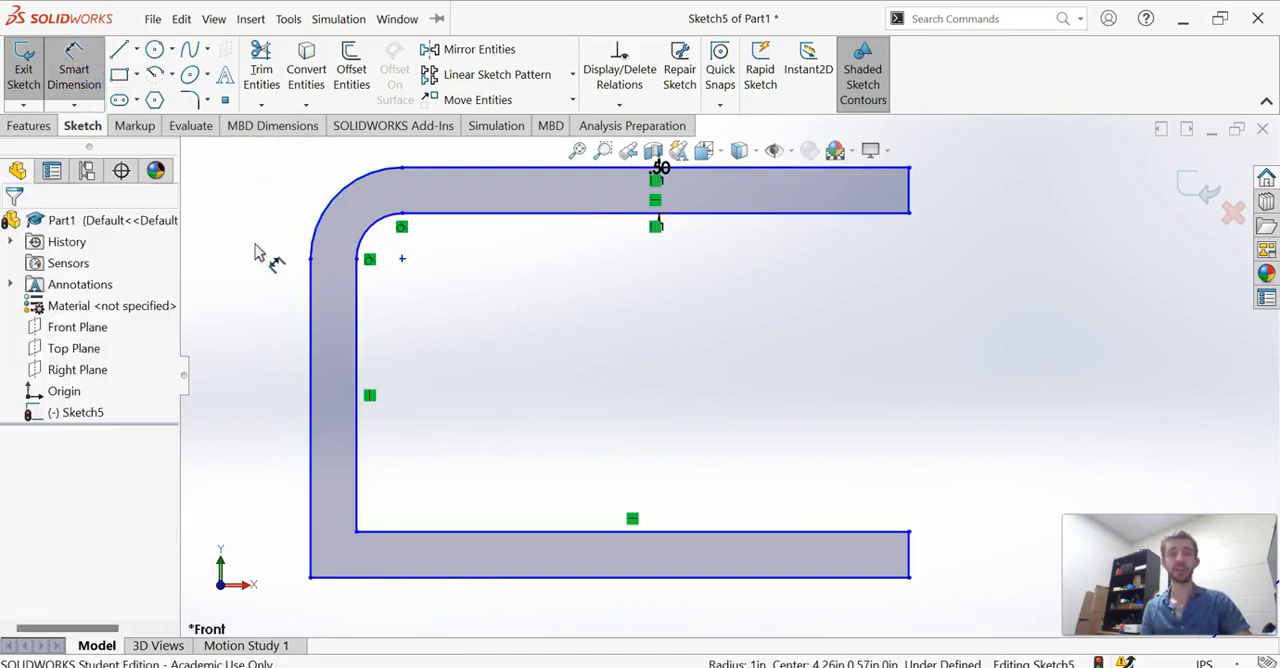
pyautogui.click(367, 228)
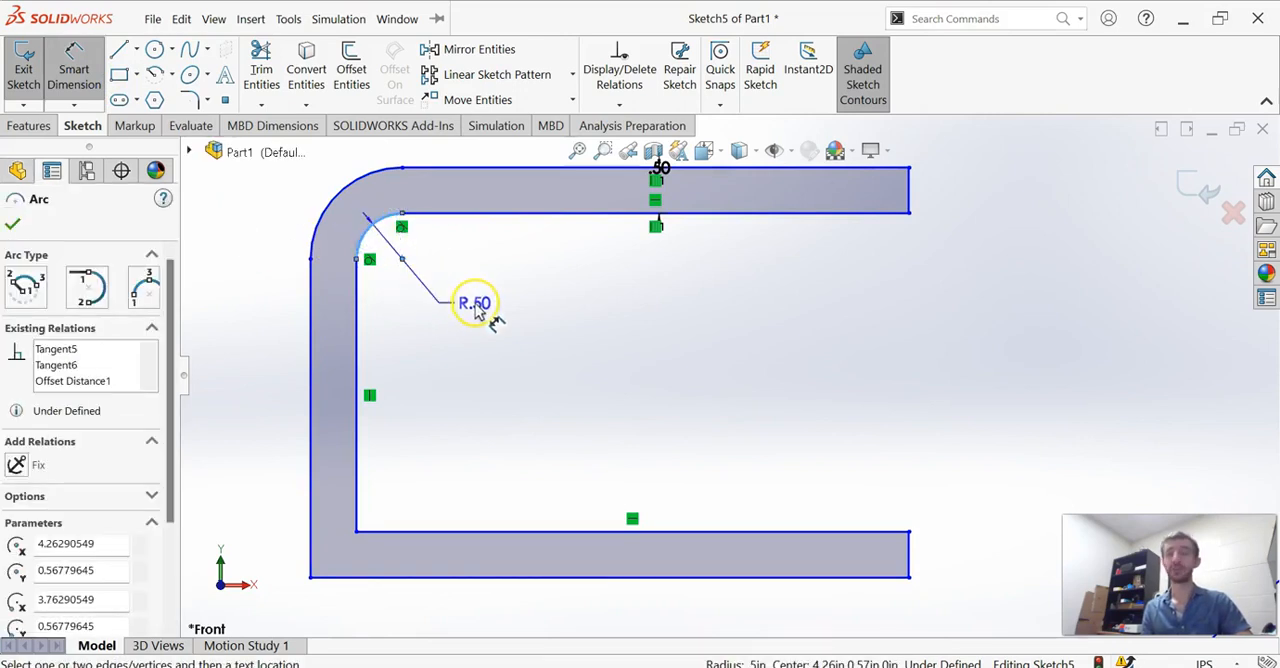
pyautogui.press('Escape')
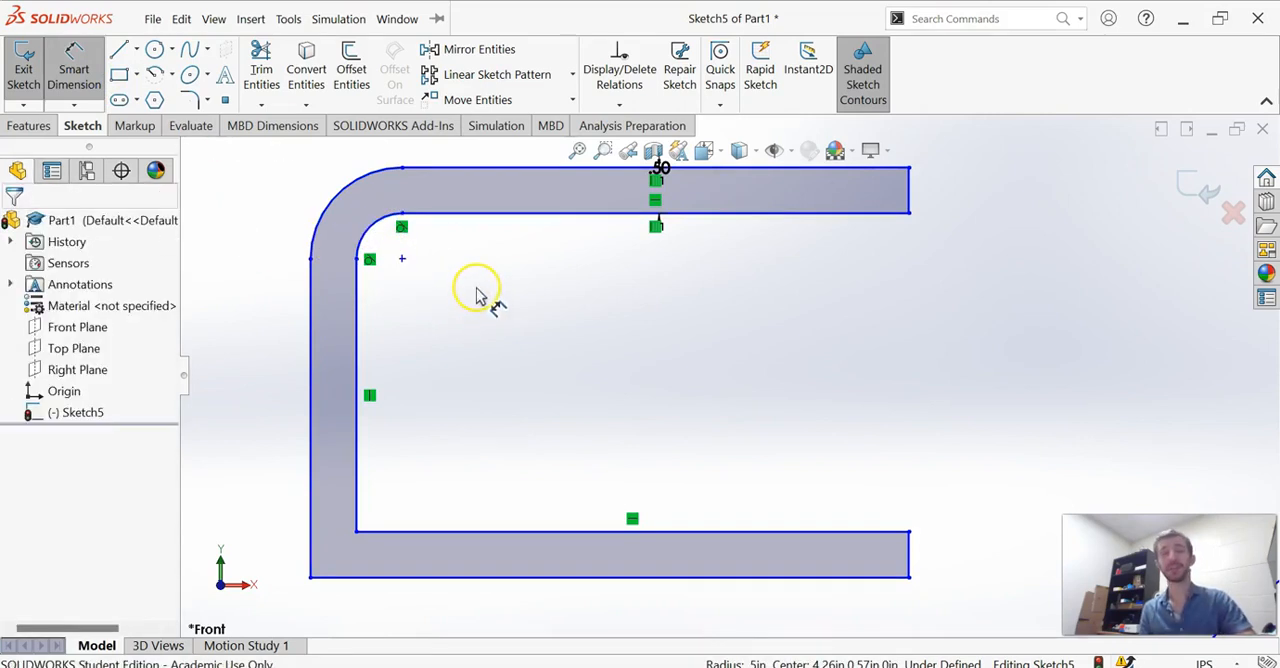